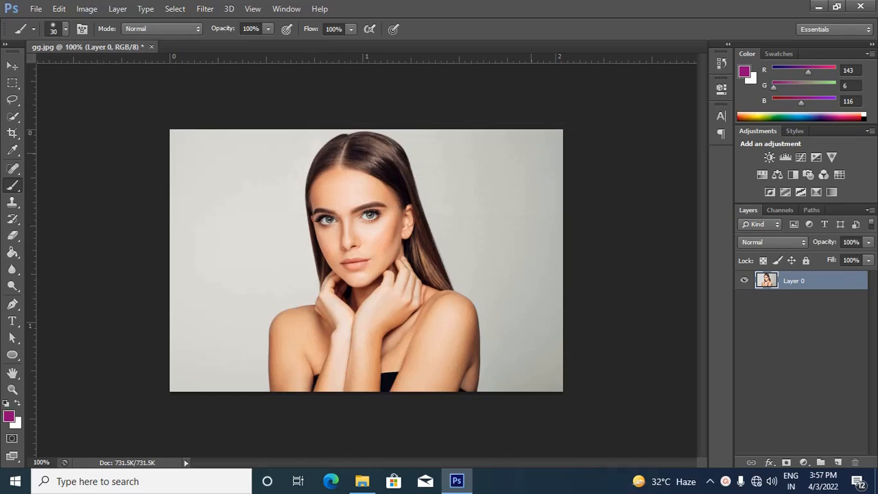
Duplicate the photo layer with the original hidden, and add a new empty layer above the copy
key(ctrl+j)
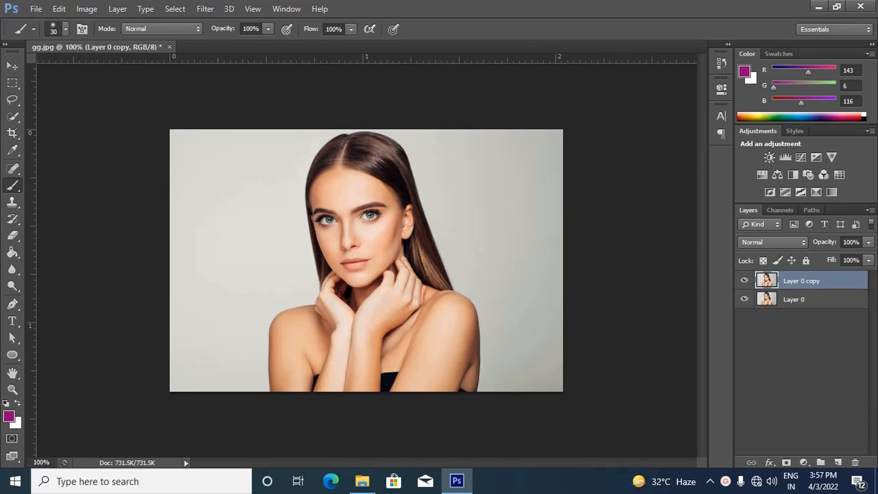
click(745, 299)
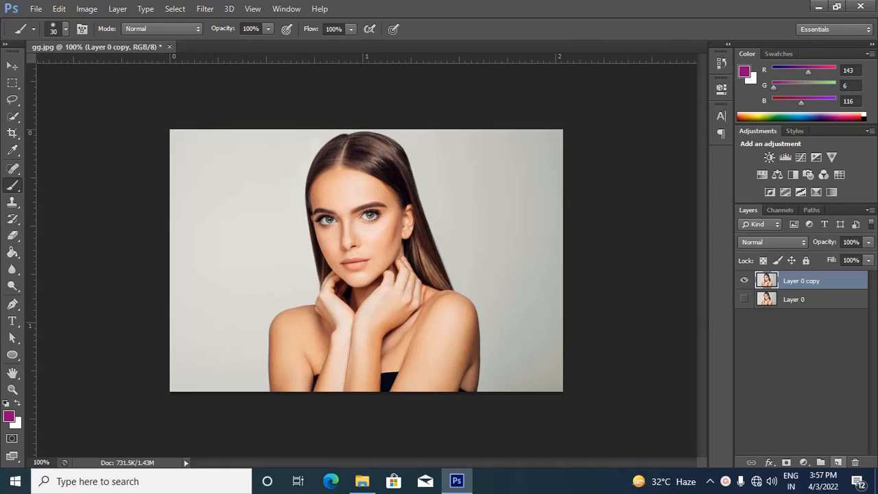
click(837, 462)
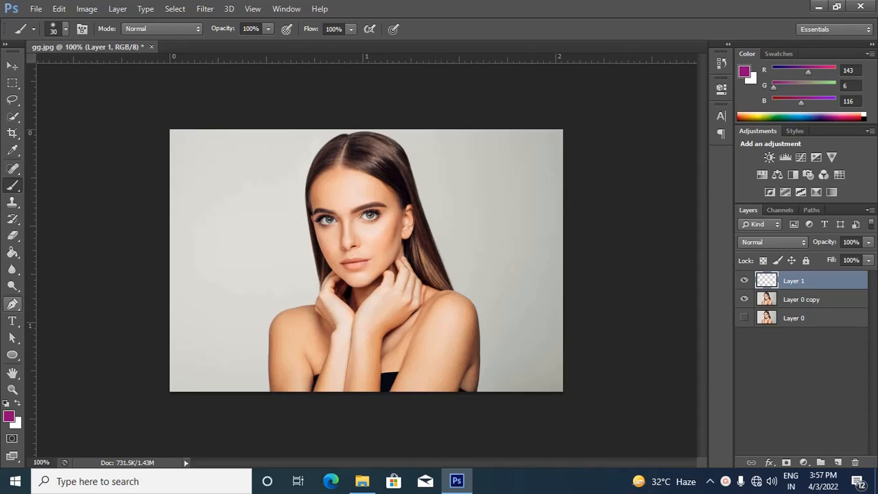
Draw a closed triangular Pen path across the woman's face and arms, stroke it with the Brush, and clear the path
click(12, 304)
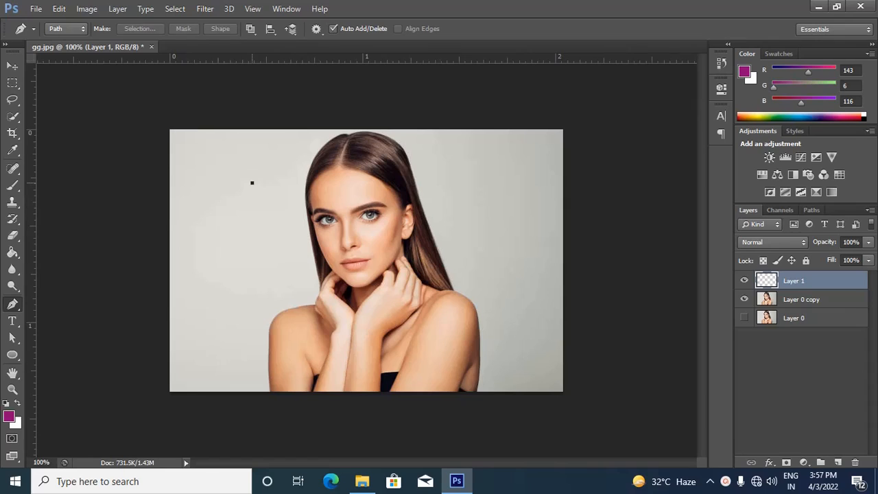
click(525, 237)
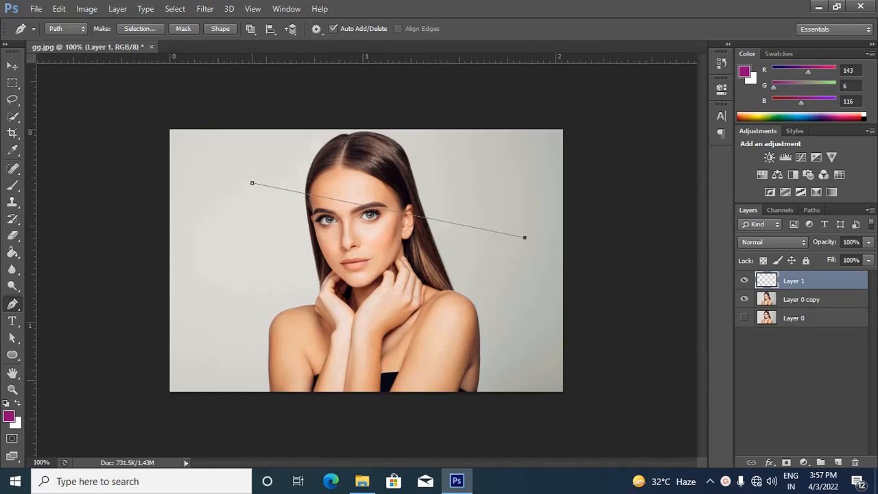
click(328, 382)
click(253, 183)
right_click(266, 157)
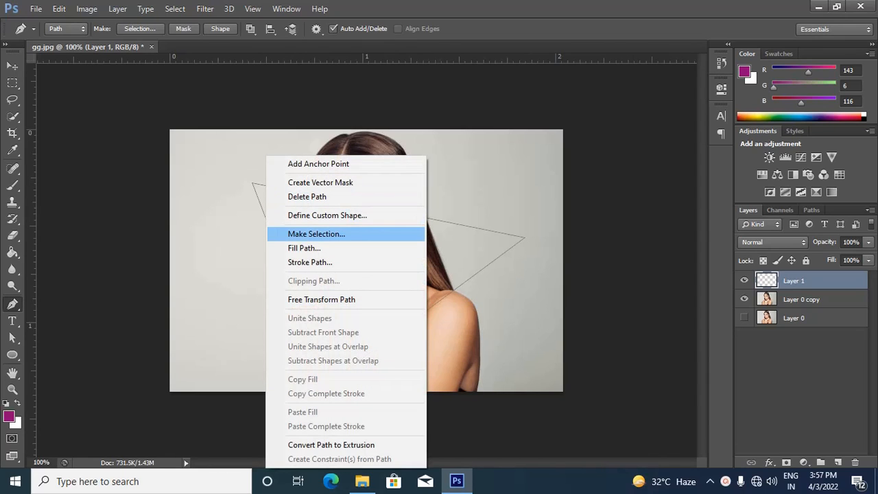
click(310, 262)
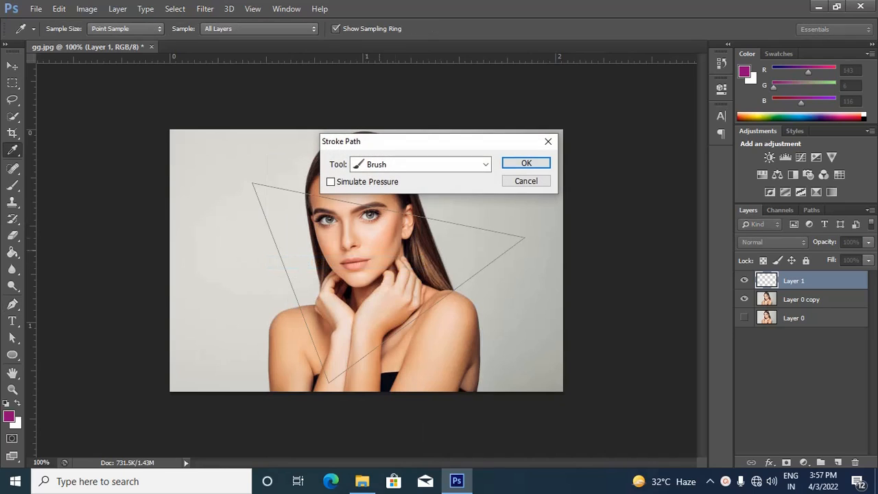
key(Return)
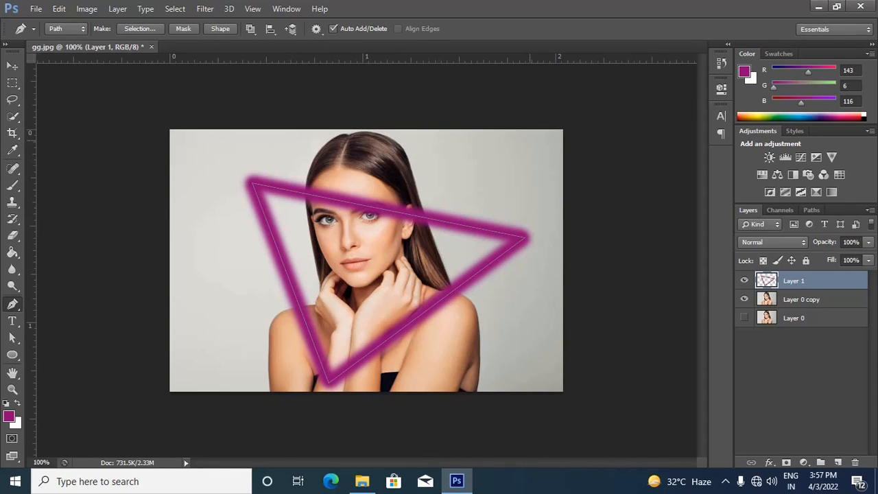
key(Return)
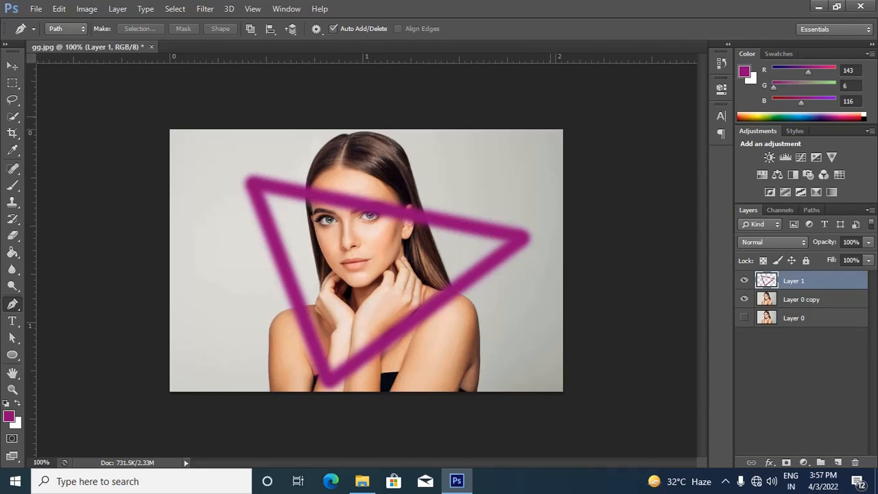
Delete the layer with the thick stroked triangle and replace it with a new empty layer
key(Delete)
click(838, 462)
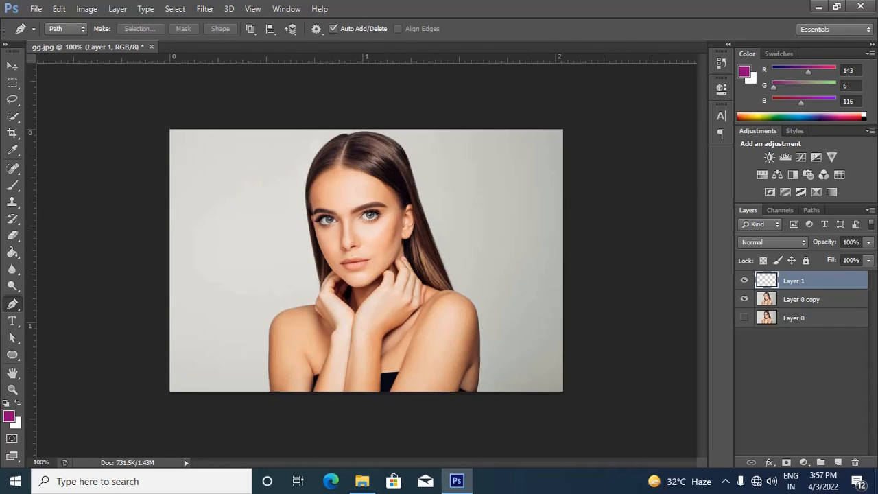
Reduce the soft brush's size to 12 px
key(b)
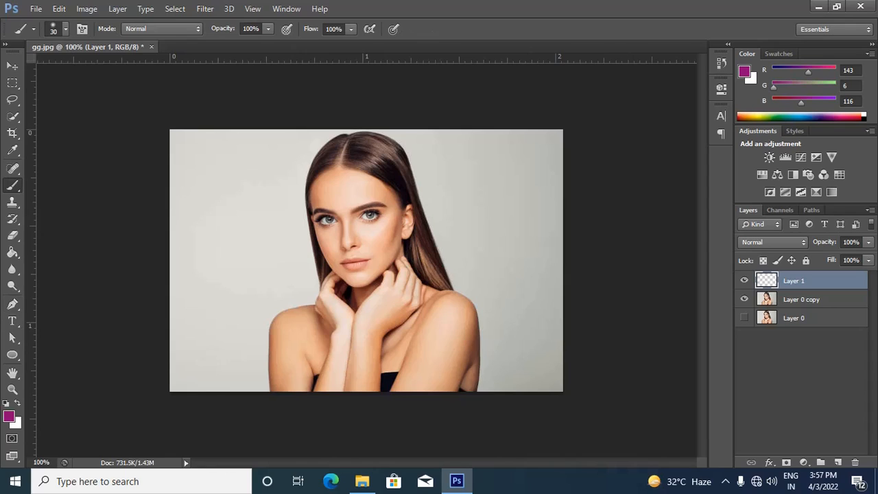
click(65, 29)
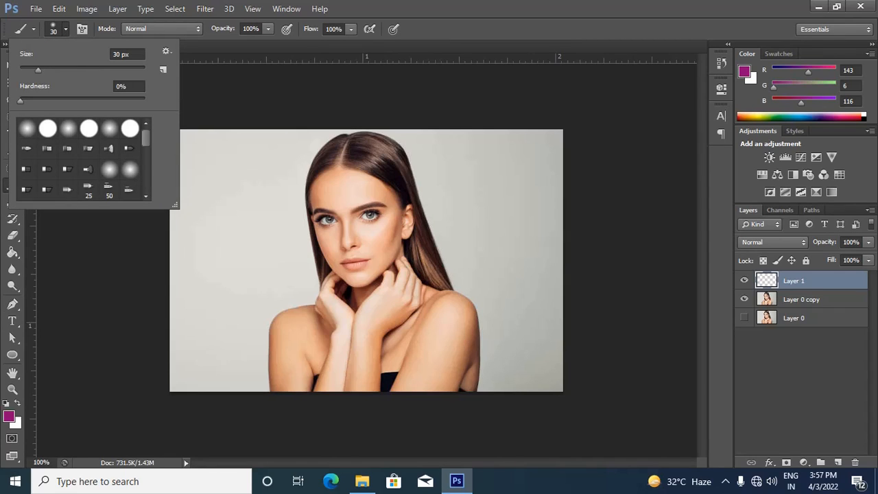
drag(38, 70, 27, 70)
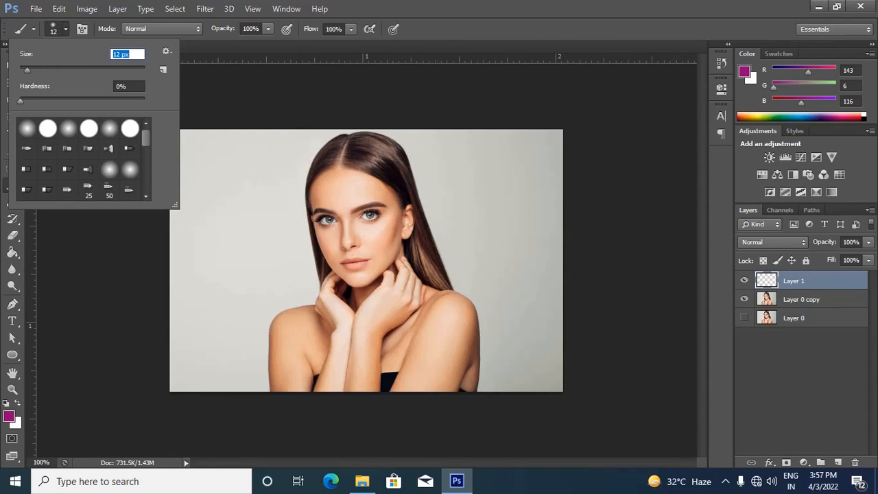
Draw a closed inverted-triangle Pen path around the woman's face, with its lowest point near the black top
click(13, 304)
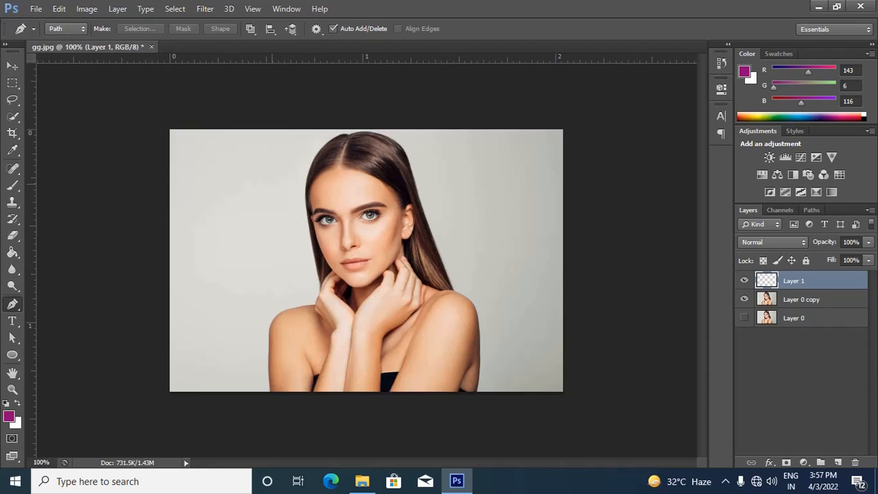
click(270, 184)
click(482, 179)
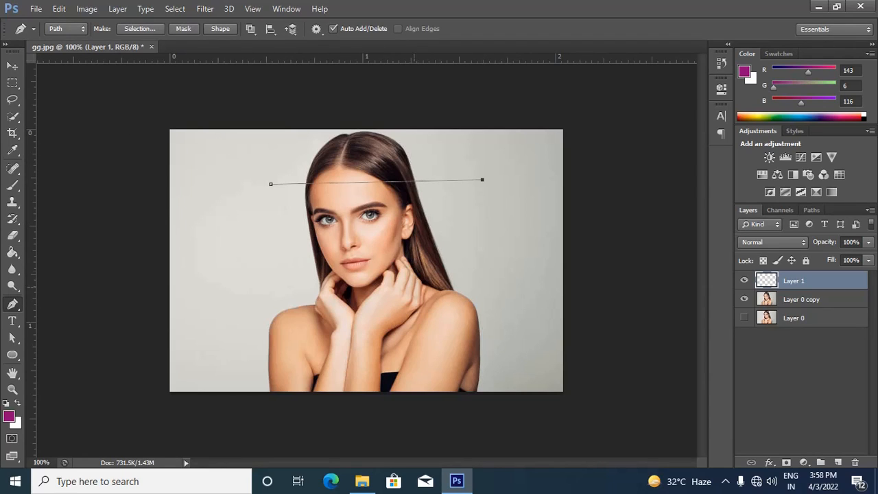
click(374, 378)
click(271, 184)
Stroke the triangular path with the Brush, without simulated pressure, and clear the path
right_click(426, 156)
click(460, 260)
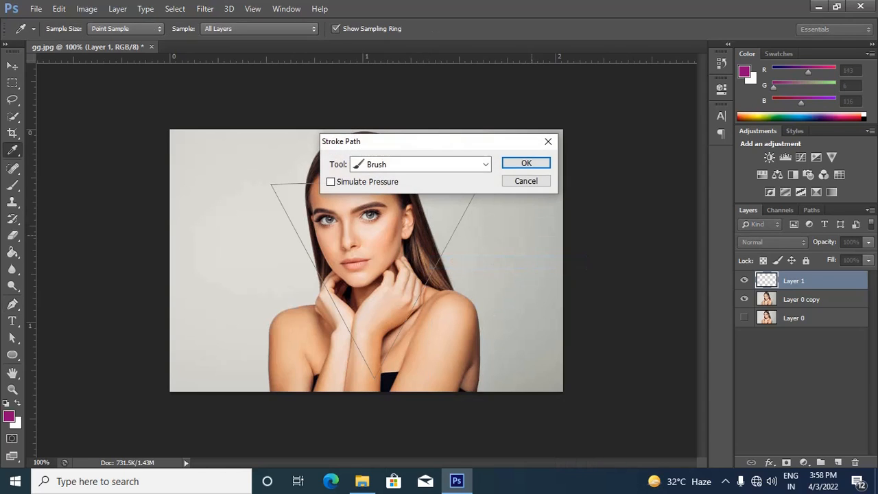
key(Return)
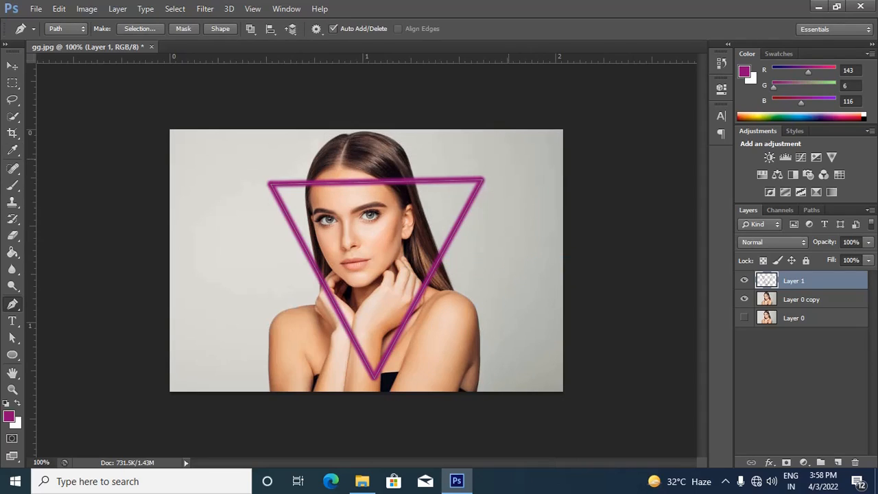
key(Return)
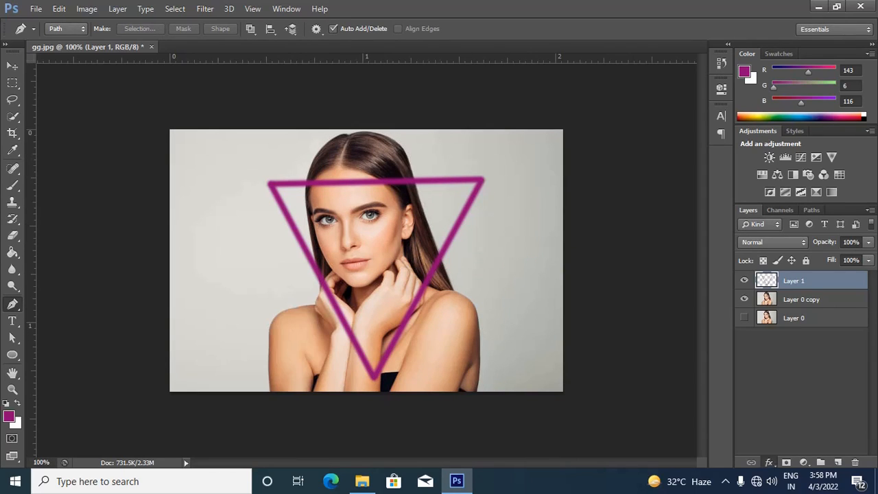
Add a Color Overlay in purple #7d0393 to the triangle layer
click(769, 462)
click(770, 308)
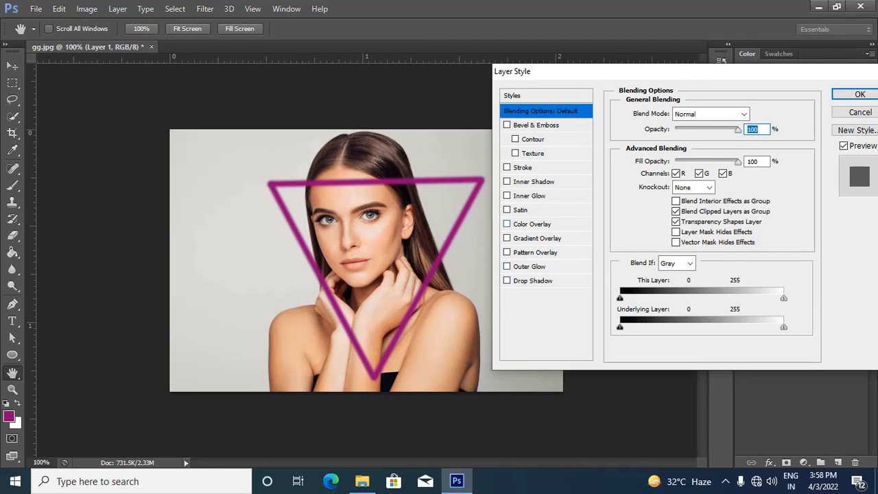
click(532, 224)
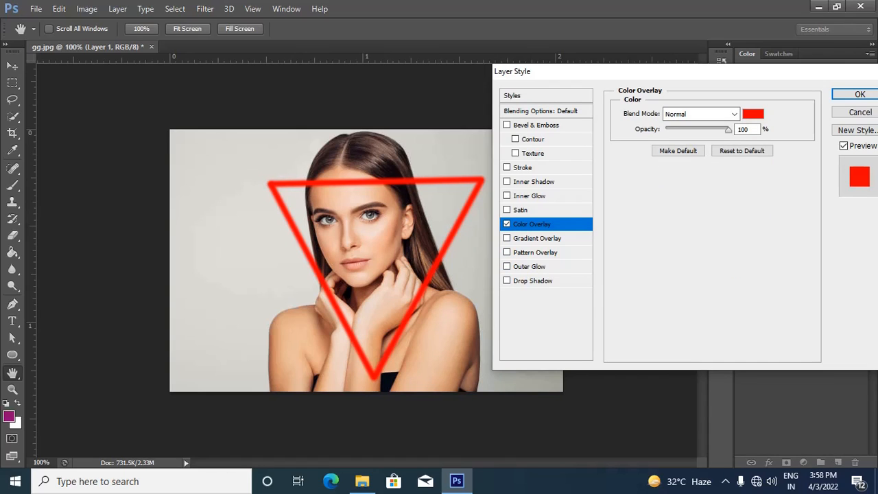
click(752, 113)
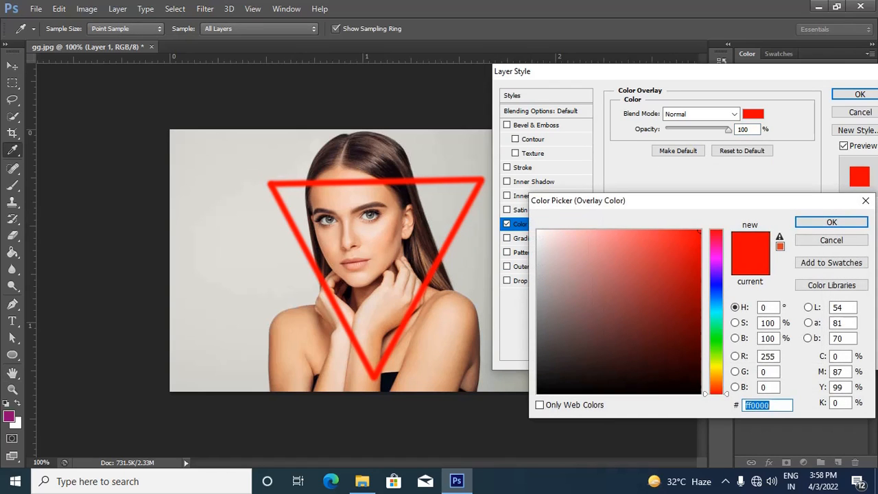
click(715, 261)
click(698, 294)
click(697, 299)
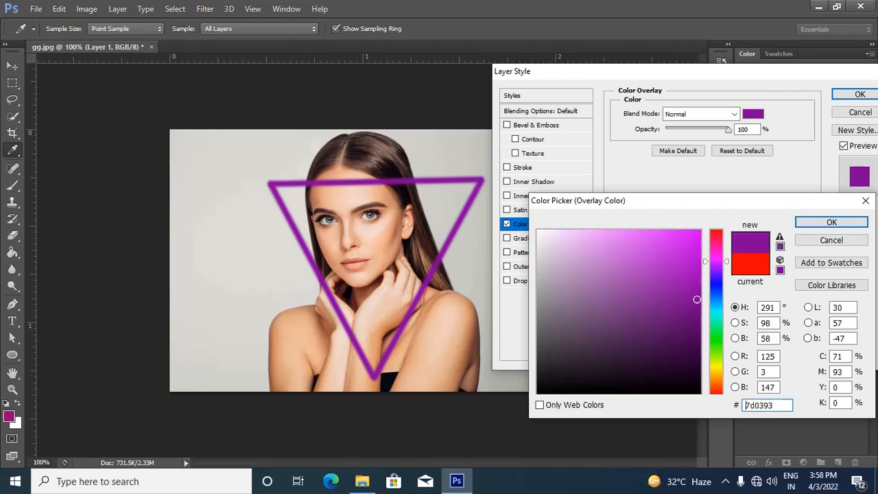
key(Return)
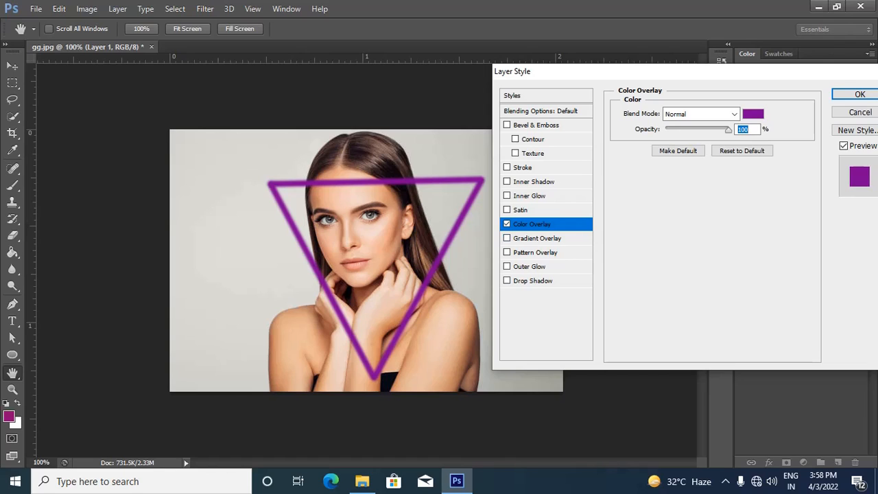
Enable Inner Glow on the triangle and set its color to white #ffffff
click(530, 196)
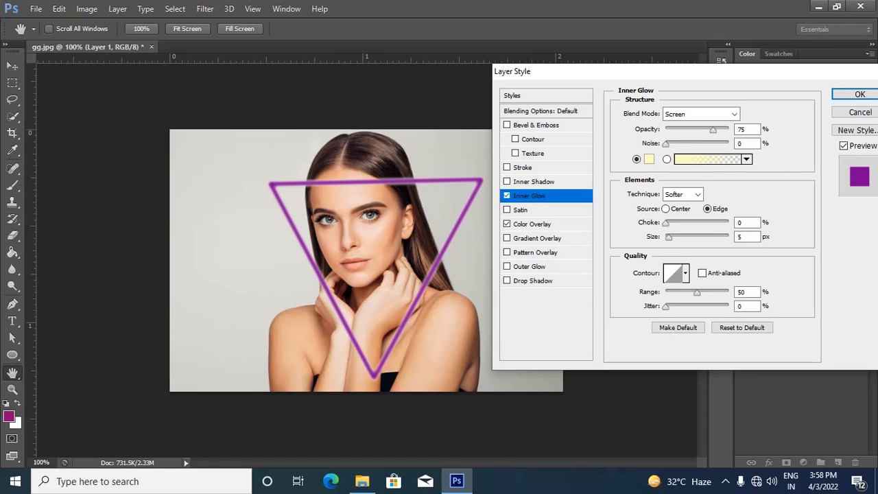
click(710, 159)
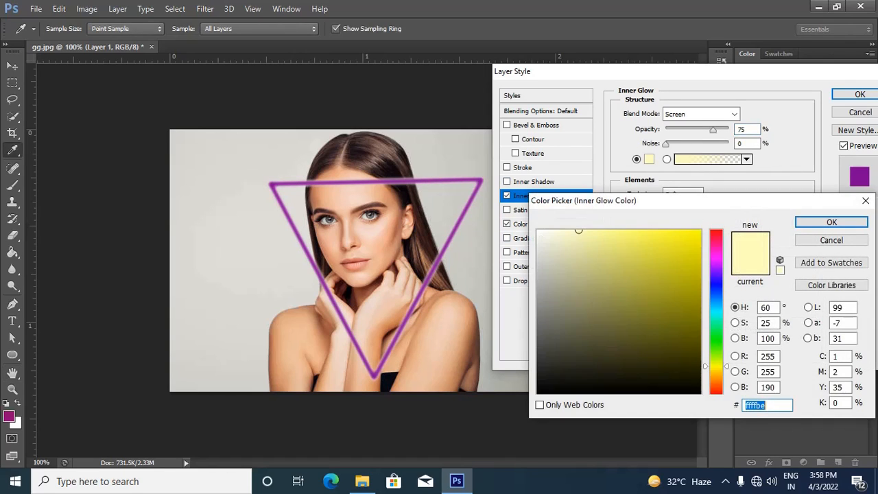
text(ffffff)
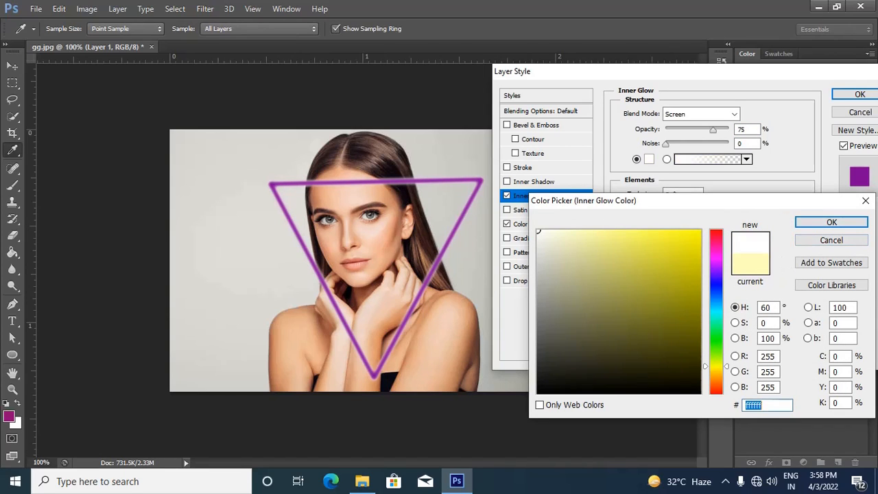
key(Return)
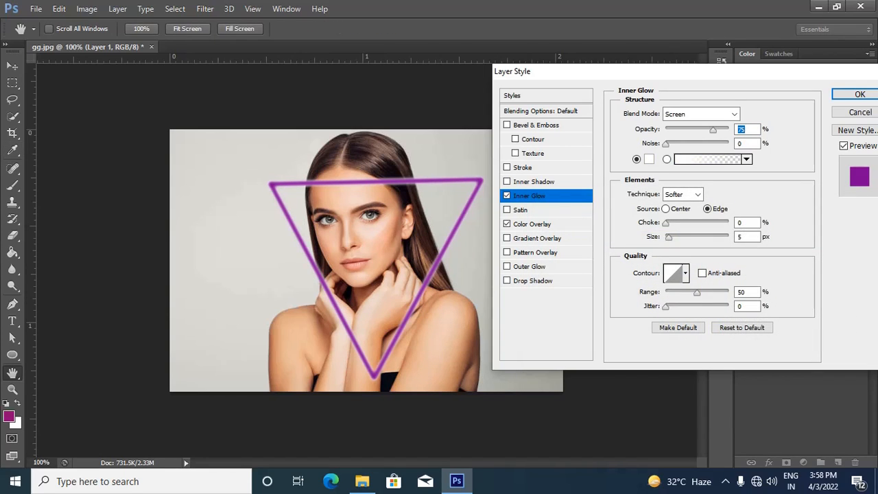
Set the inner glow's blend mode to Linear Dodge (Add) and its source to Center
click(703, 113)
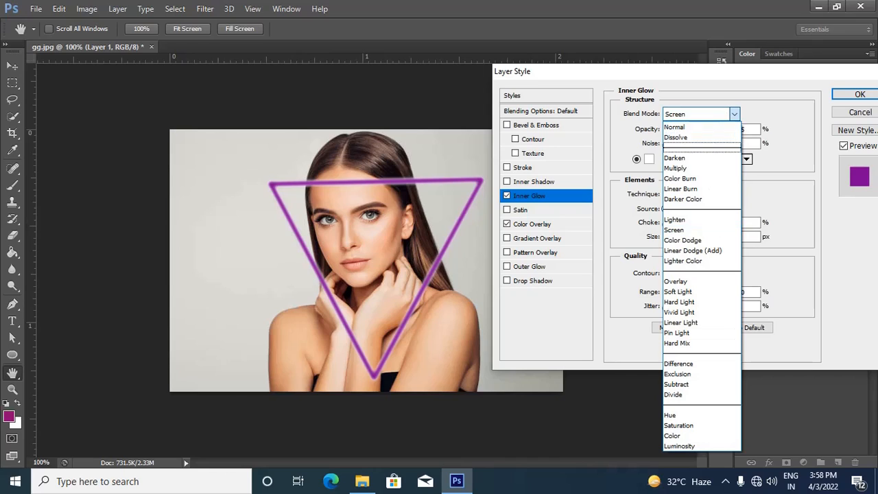
click(693, 250)
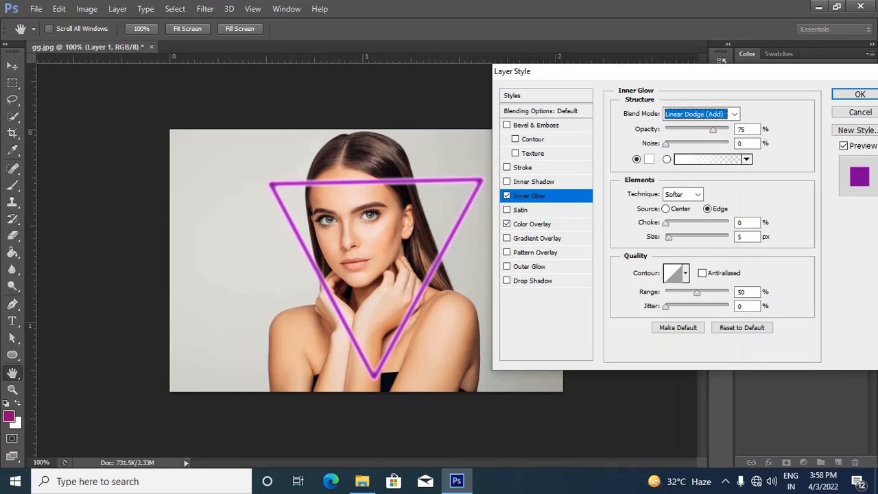
click(665, 209)
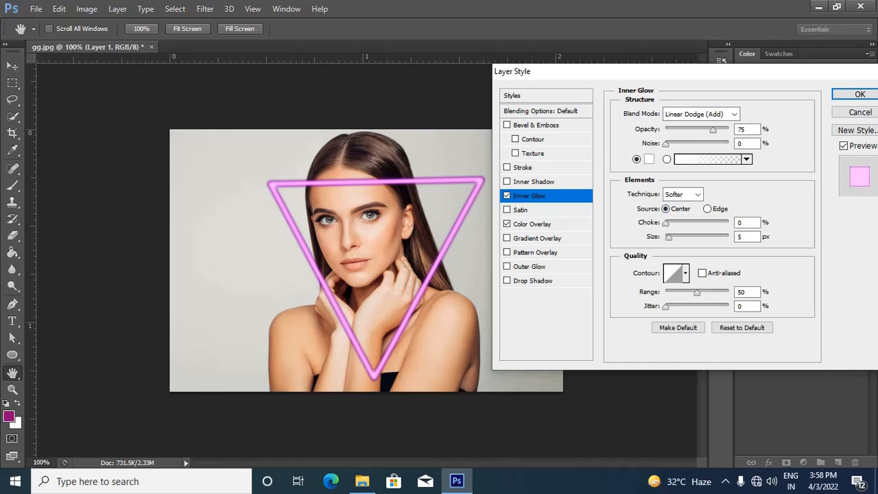
Set the inner glow's size to 8 px and apply a rounded contour preset
mouse_move(669, 237)
mouse_down()
mouse_move(727, 237)
mouse_move(670, 237)
mouse_up()
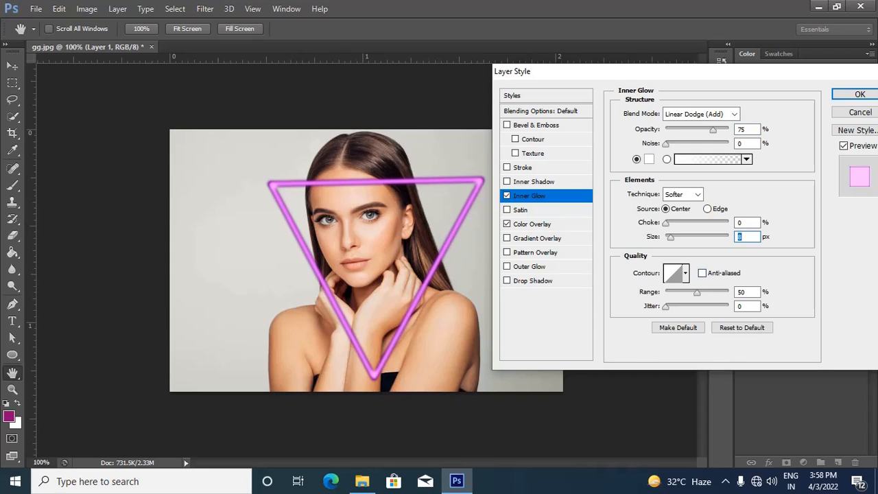
click(685, 272)
double_click(613, 322)
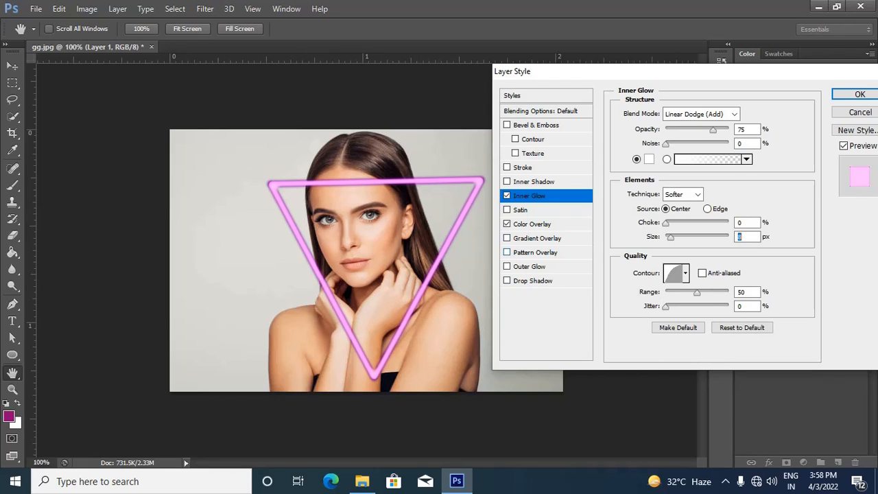
Enable Outer Glow on the triangle and set its color to purple #96008d
click(507, 266)
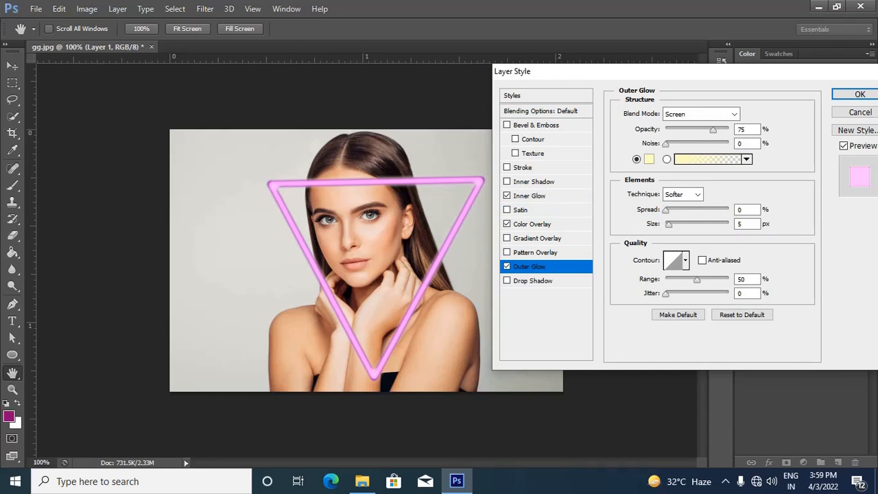
click(649, 159)
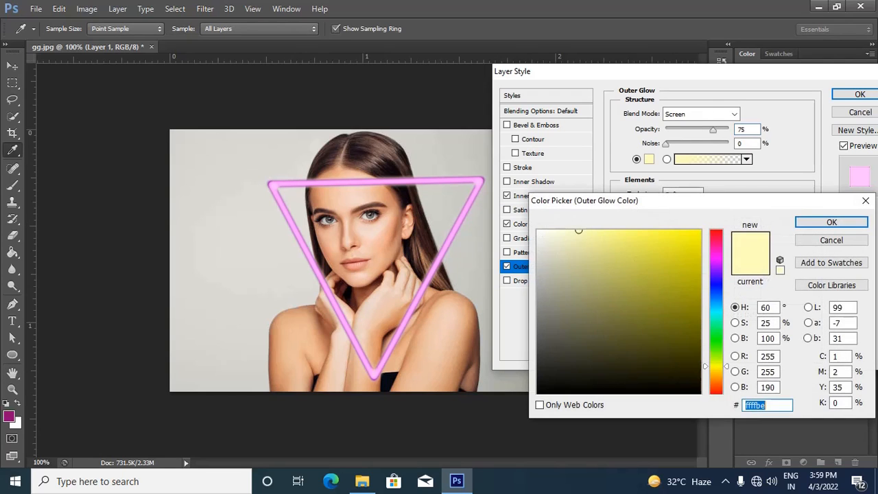
text(96008d)
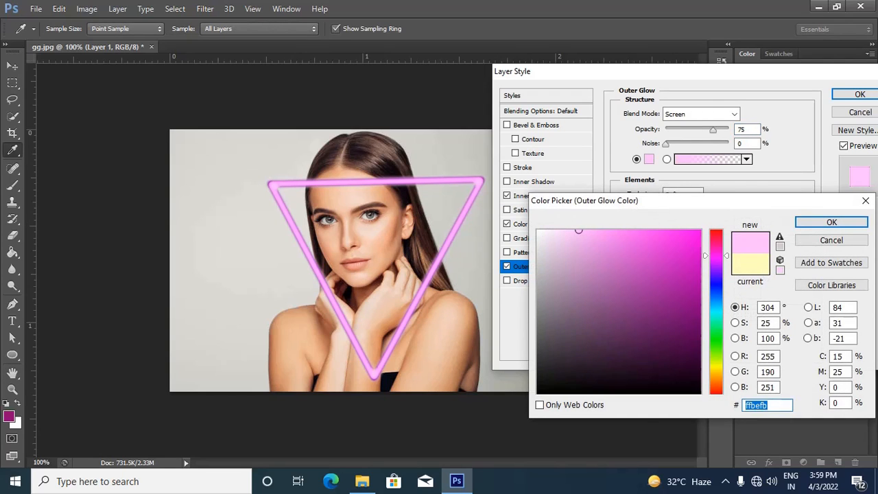
click(831, 222)
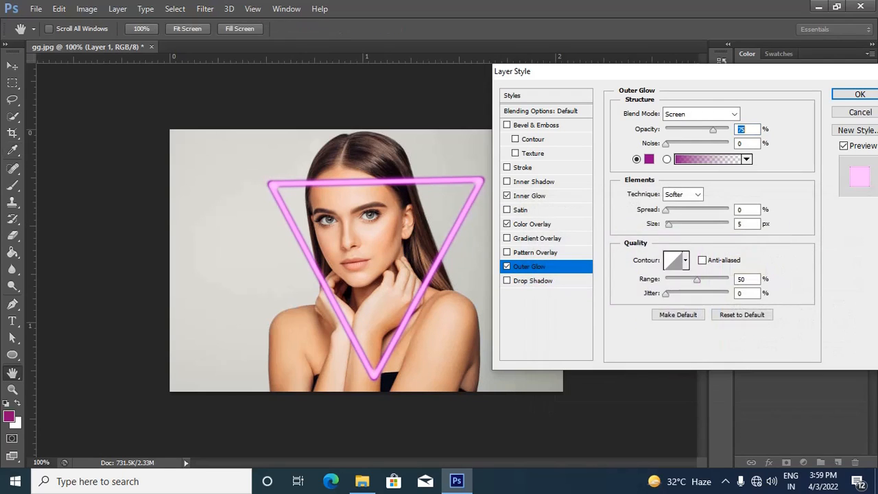
Set the outer glow's blend mode to Linear Dodge (Add)
click(699, 115)
key(Down)
key(Down)
key(Down)
key(Down)
key(Down)
key(Down)
key(Down)
key(Down)
key(Down)
key(Down)
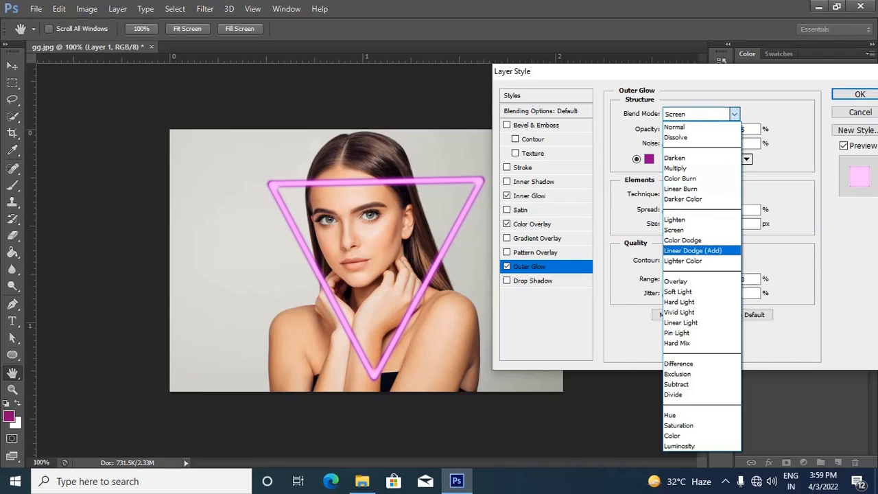
key(Return)
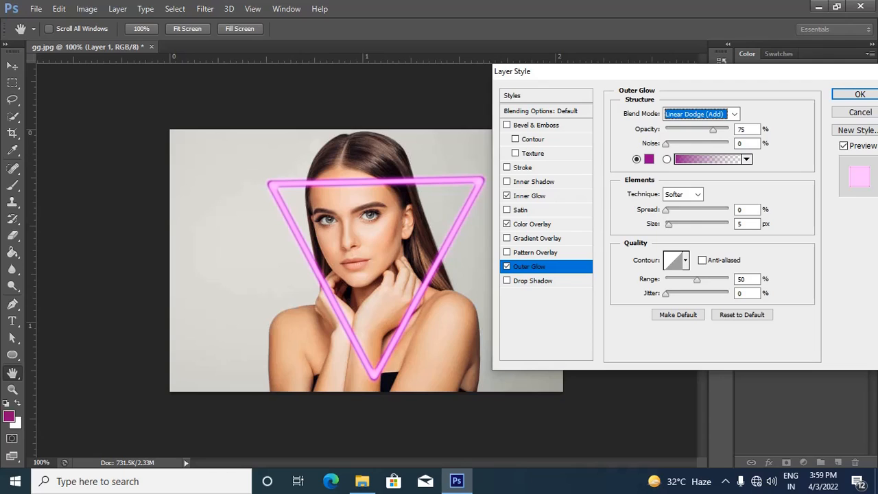
Set the outer glow's size to 250 px and apply the rounded contour preset to it
drag(669, 225, 728, 224)
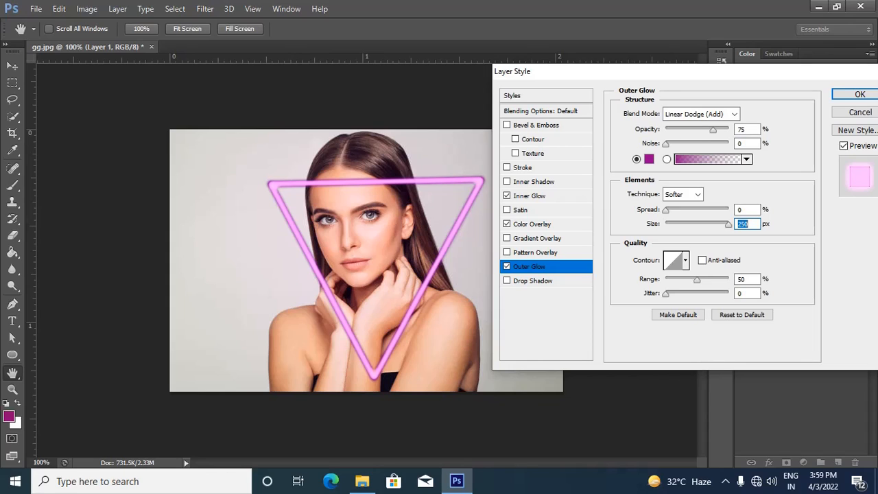
mouse_move(665, 143)
mouse_down()
mouse_move(718, 143)
mouse_move(665, 143)
mouse_up()
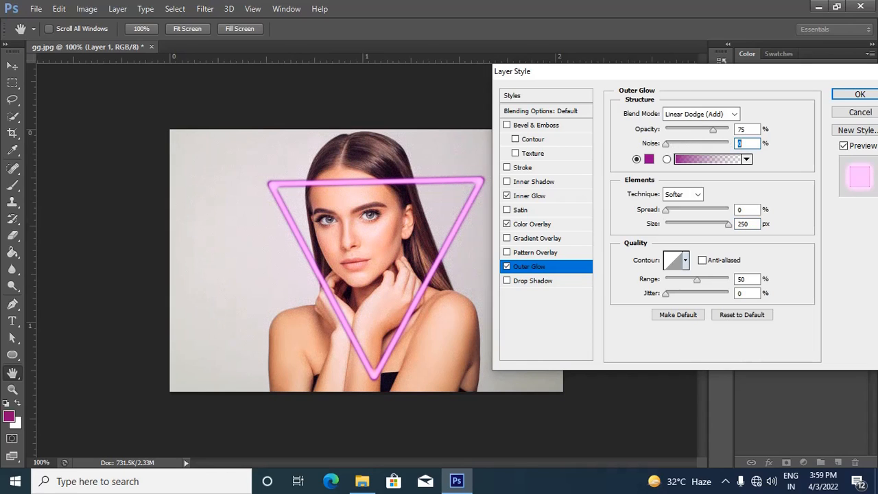
click(685, 260)
double_click(613, 310)
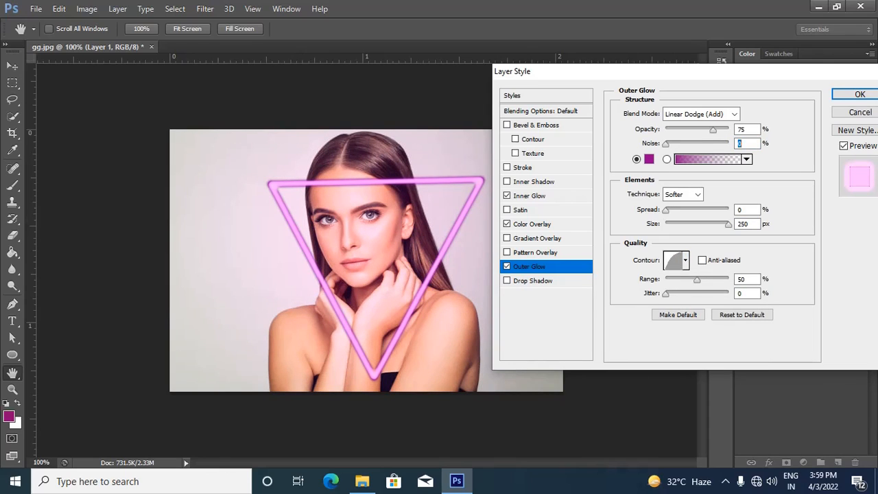
Enable Drop Shadow on the triangle and set its blend mode to Linear Dodge (Add)
click(507, 280)
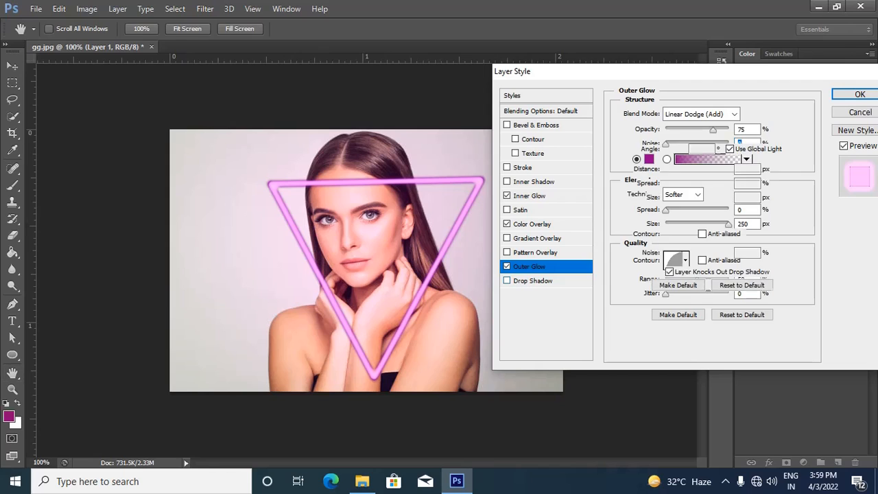
click(700, 114)
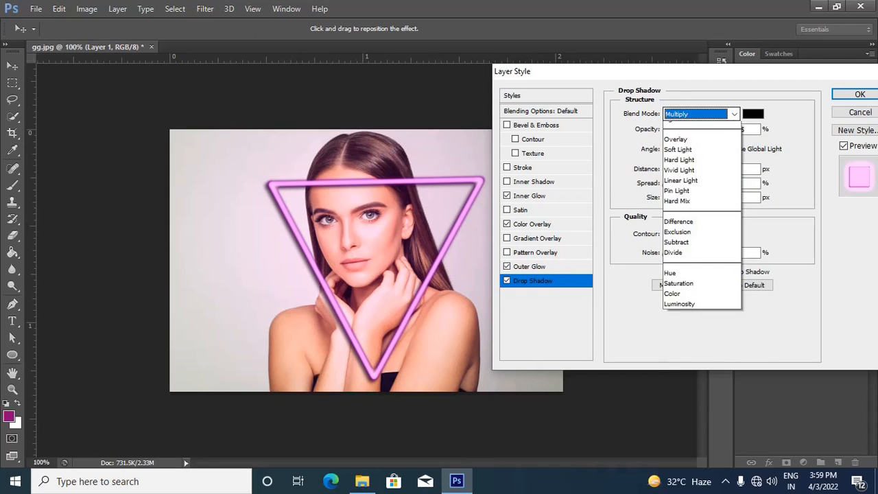
click(693, 250)
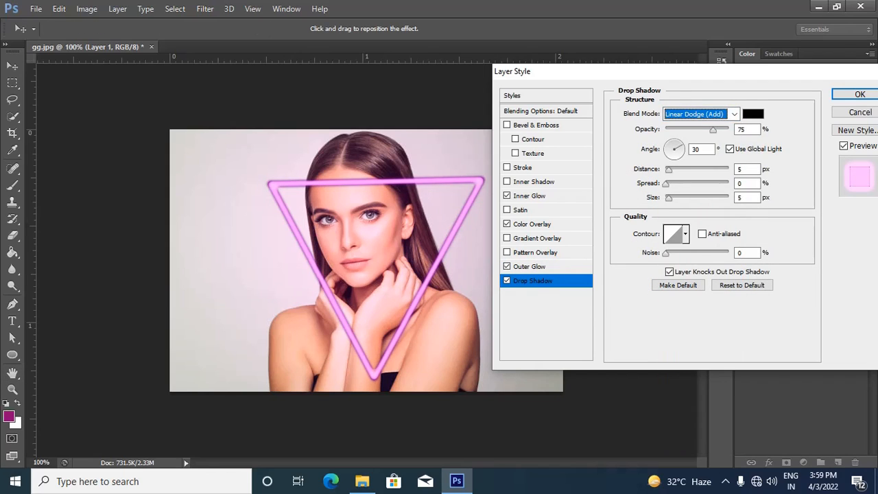
Set the drop shadow's color to violet #9009c8
click(753, 114)
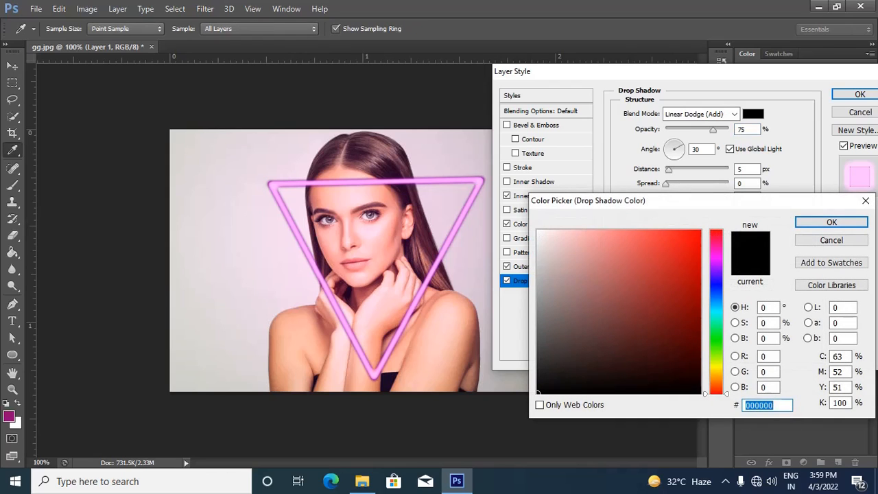
drag(716, 255, 716, 264)
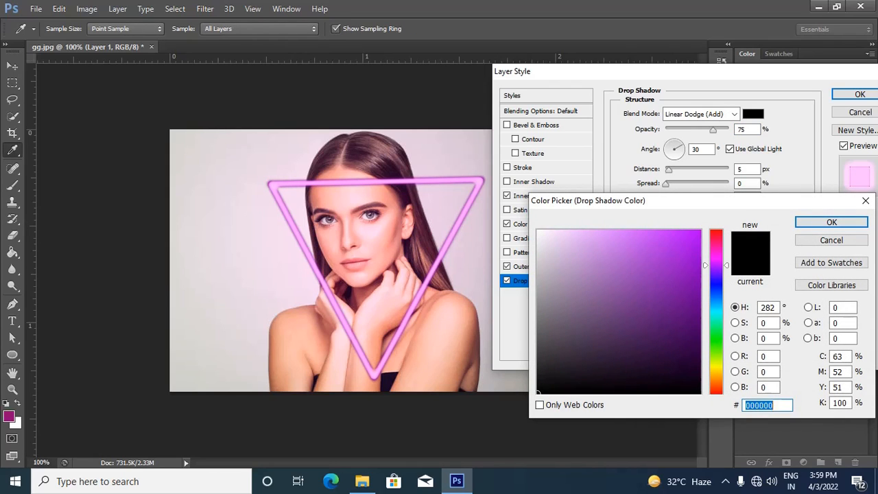
click(693, 262)
click(831, 222)
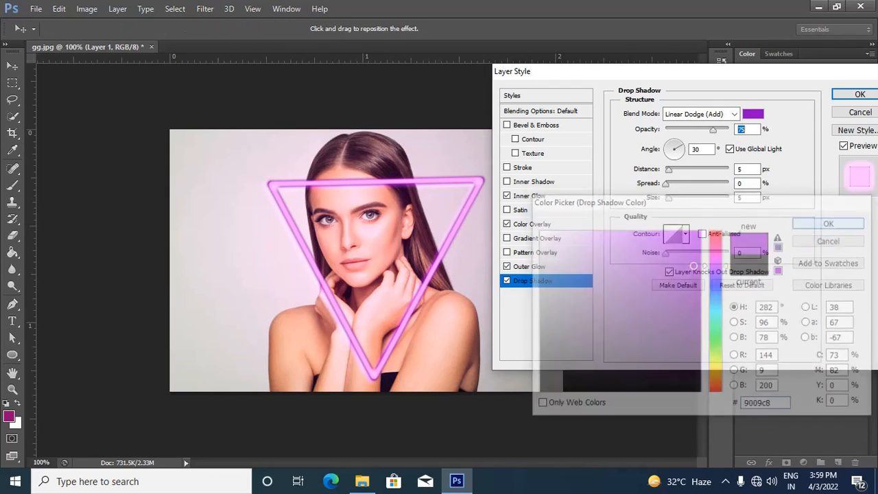
Turn off global light for the drop shadow and set its distance to 0 px and size to 250 px
click(730, 148)
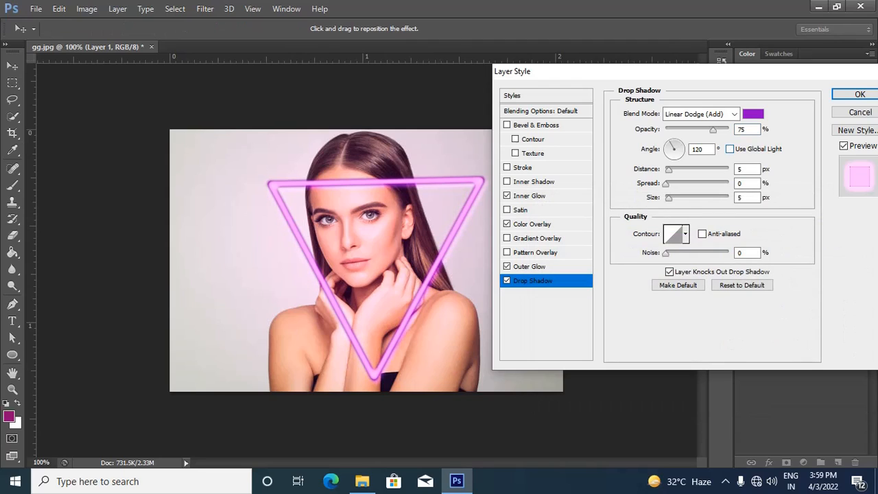
click(712, 129)
drag(668, 169, 729, 197)
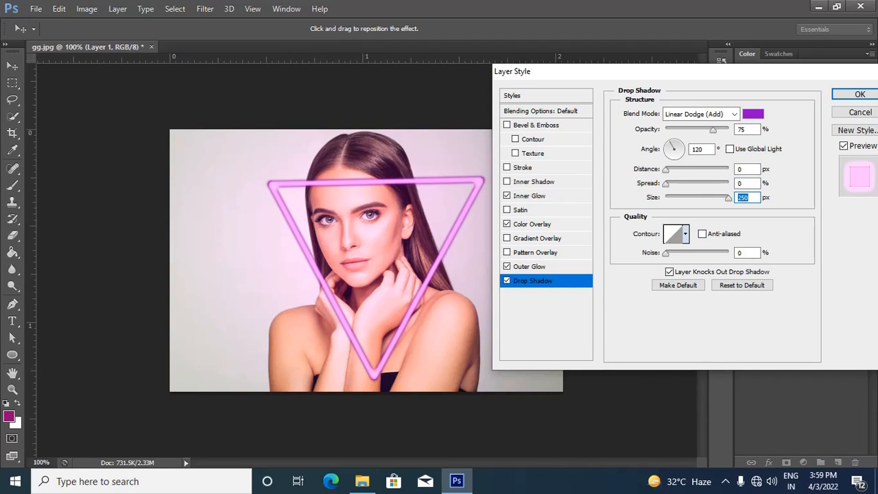
Apply the rounded contour preset to the drop shadow and set its opacity to 100%
click(685, 234)
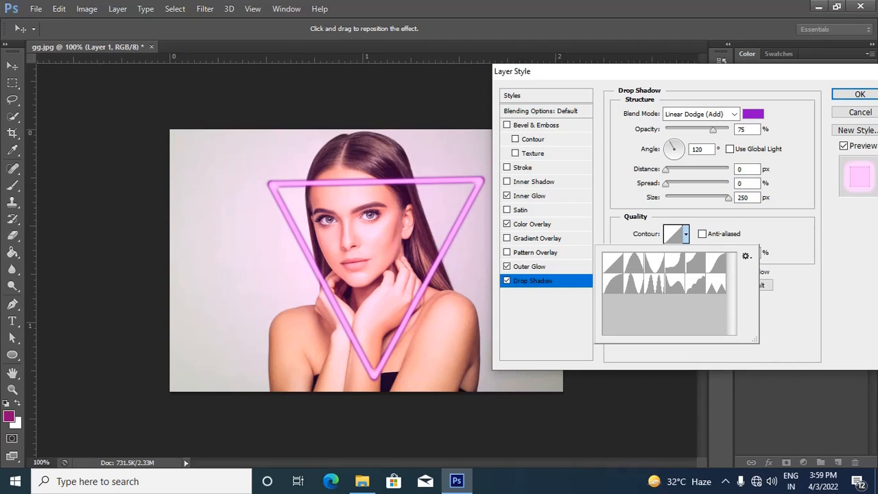
double_click(612, 283)
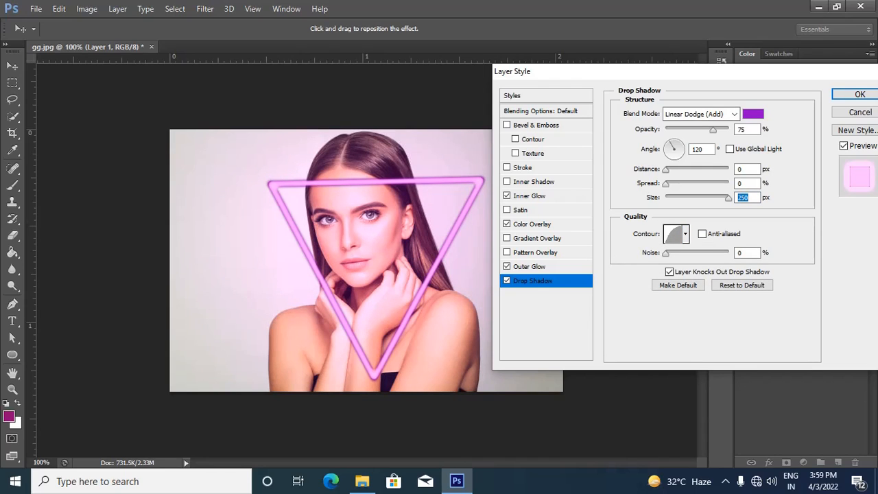
drag(713, 129, 731, 129)
Set the triangle's inner glow to 100% opacity, Edge source and 57% range
click(530, 196)
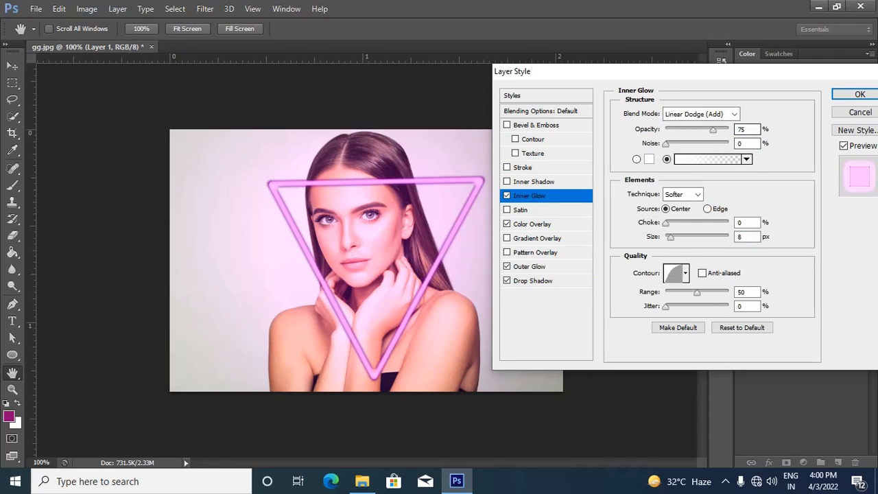
drag(712, 129, 728, 130)
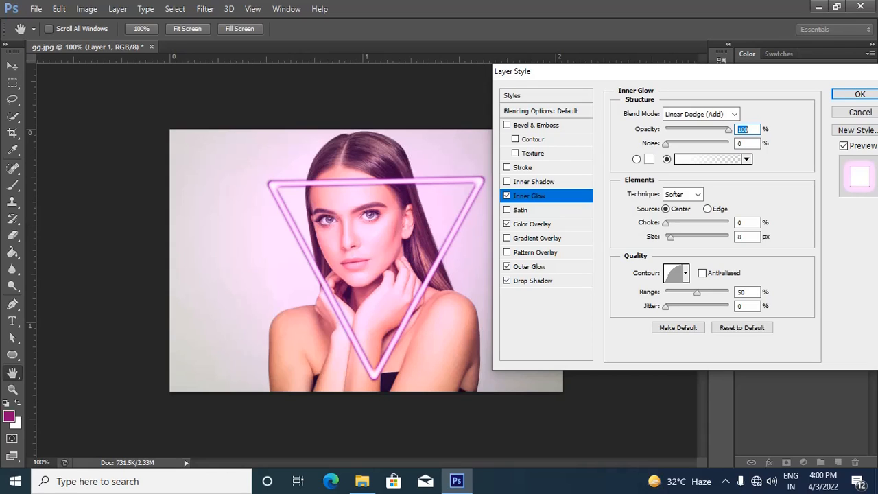
click(707, 209)
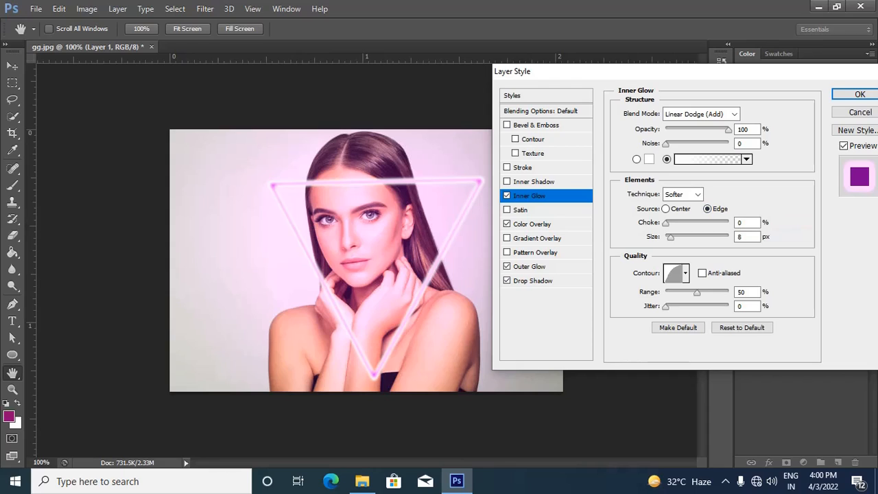
mouse_move(696, 293)
mouse_down()
mouse_move(679, 293)
mouse_move(722, 293)
mouse_move(700, 293)
mouse_up()
Set the triangle's outer glow to 100% opacity, 0 px size and 31% range
click(529, 266)
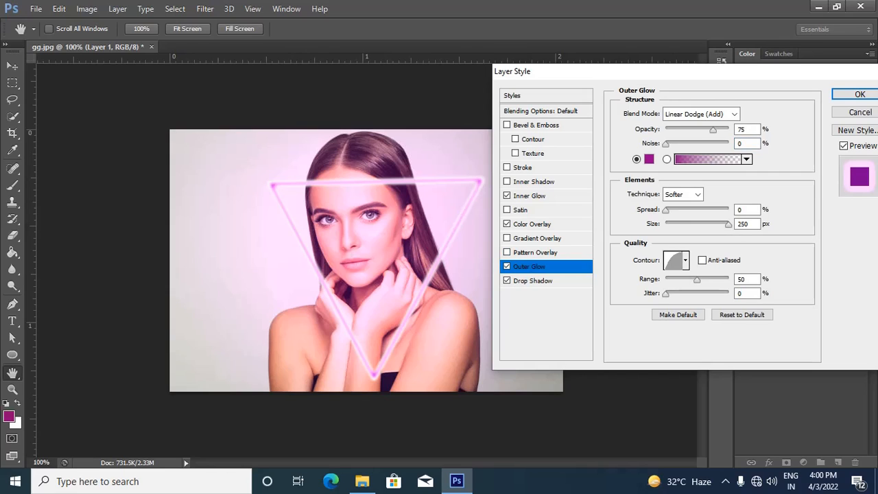
drag(713, 129, 730, 130)
drag(728, 224, 680, 224)
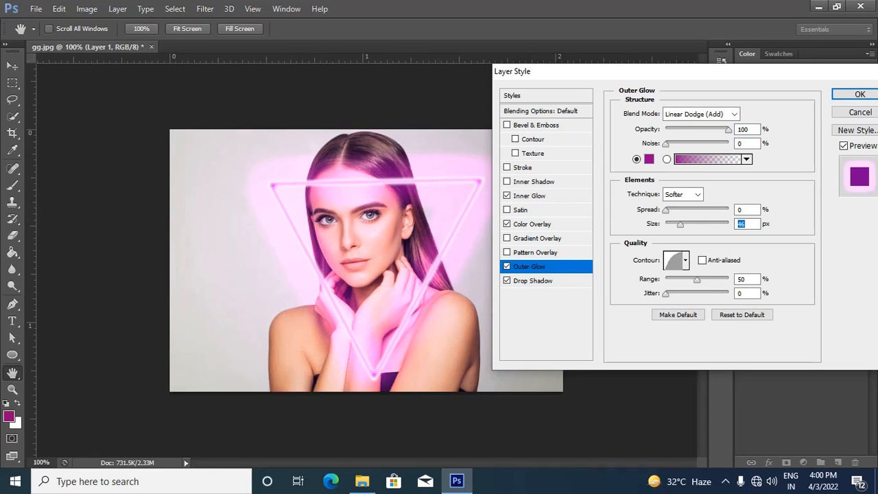
drag(680, 224, 664, 224)
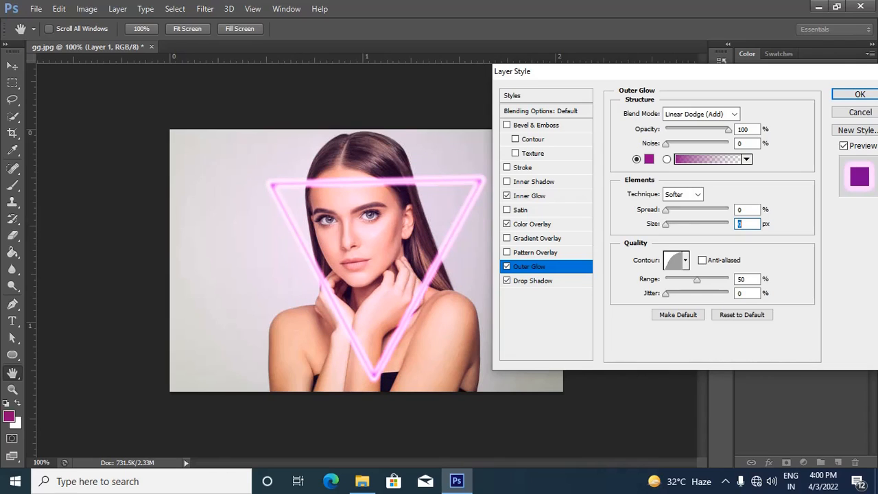
mouse_move(697, 279)
mouse_down()
mouse_move(675, 280)
mouse_move(684, 279)
mouse_up()
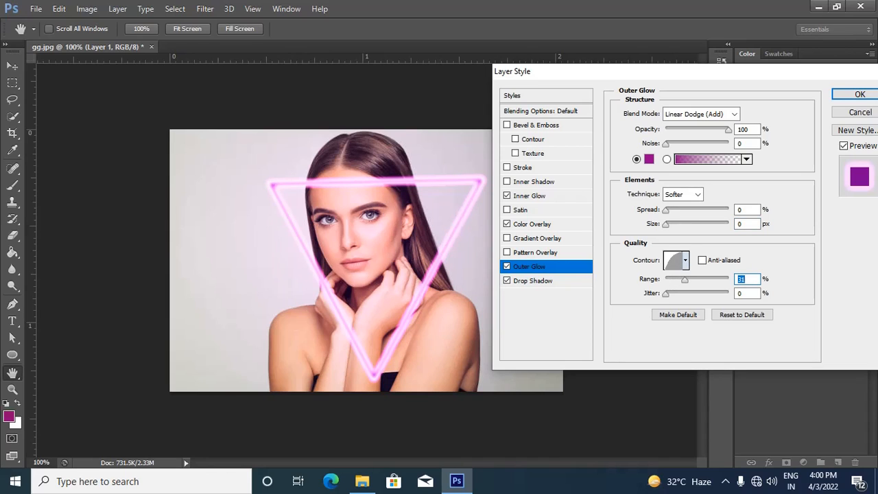
Review the triangle's drop shadow, inner glow, color overlay and outer glow settings
click(532, 281)
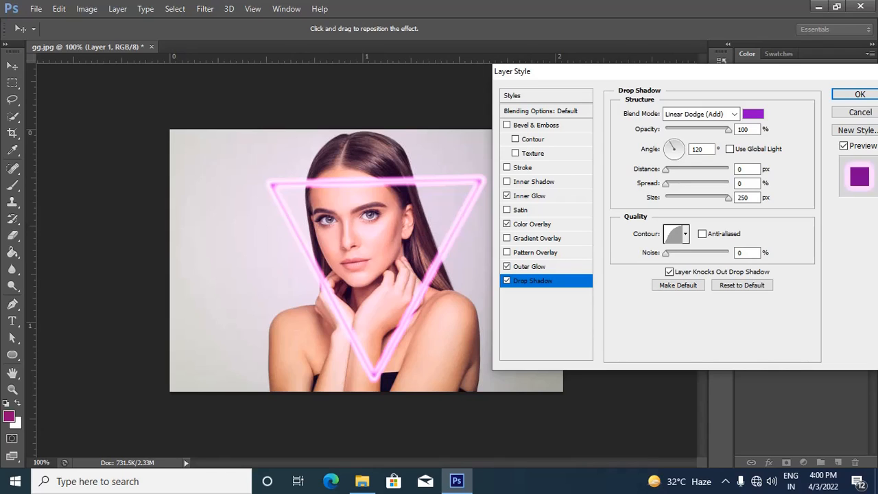
drag(728, 130, 730, 129)
mouse_move(665, 169)
mouse_down()
mouse_move(721, 169)
mouse_move(663, 169)
mouse_up()
key(Tab)
mouse_move(729, 198)
mouse_down()
mouse_move(666, 197)
mouse_move(728, 198)
mouse_up()
click(528, 196)
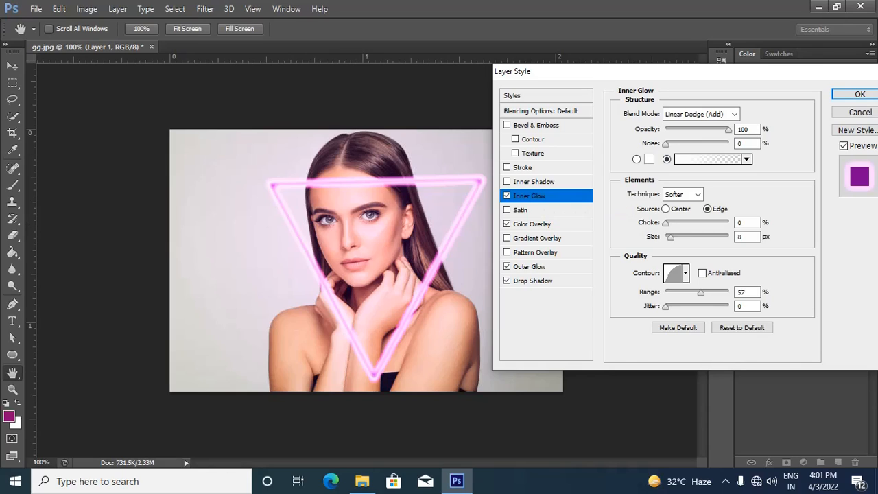
click(508, 224)
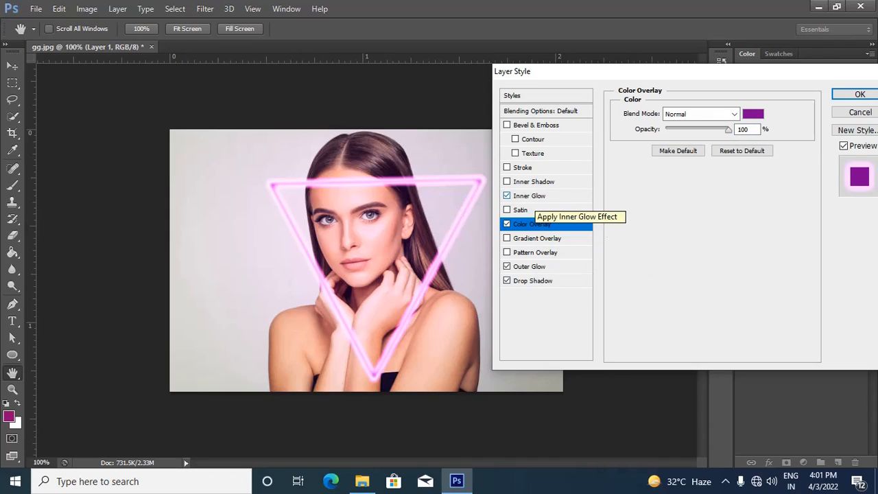
click(521, 195)
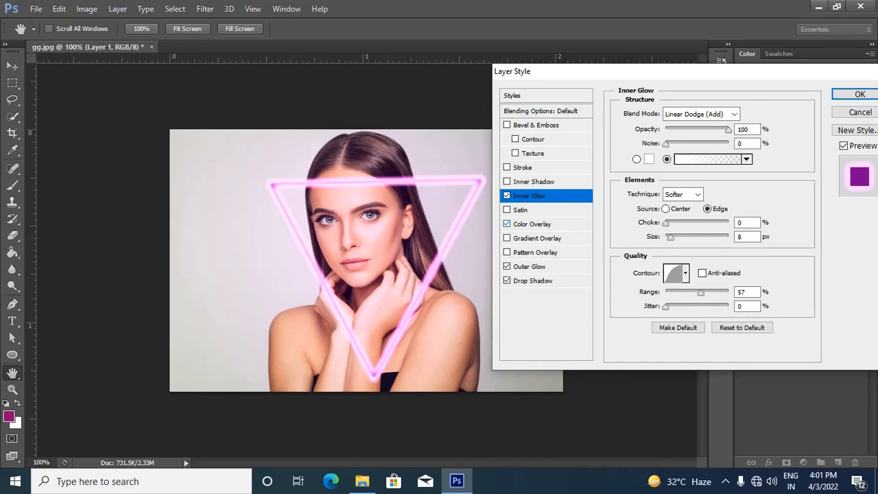
click(513, 266)
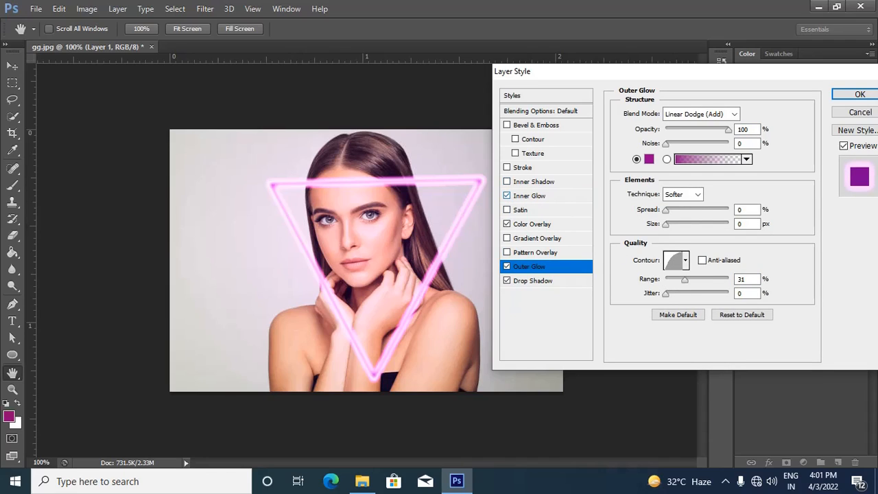
Switch the inner glow from the gradient to the solid white color and set its source to Center
click(526, 196)
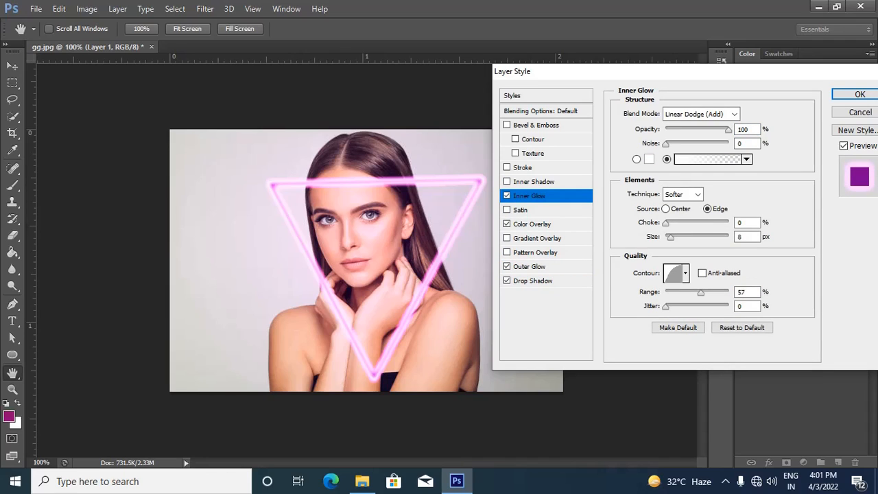
click(637, 159)
click(665, 209)
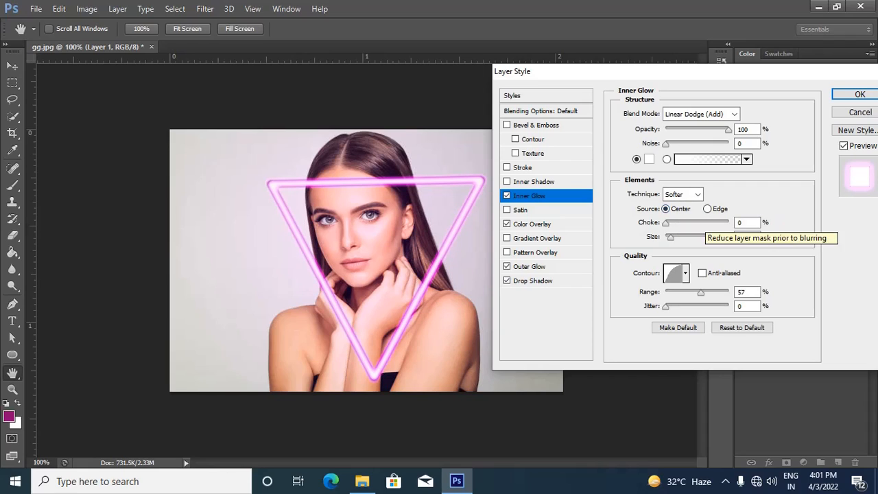
Set the inner glow's size to 9 px and choke to 3%, and compare the Edge source with Center, ending on Center
click(744, 129)
mouse_move(671, 237)
mouse_down()
mouse_move(720, 237)
mouse_move(669, 238)
mouse_move(667, 223)
mouse_up()
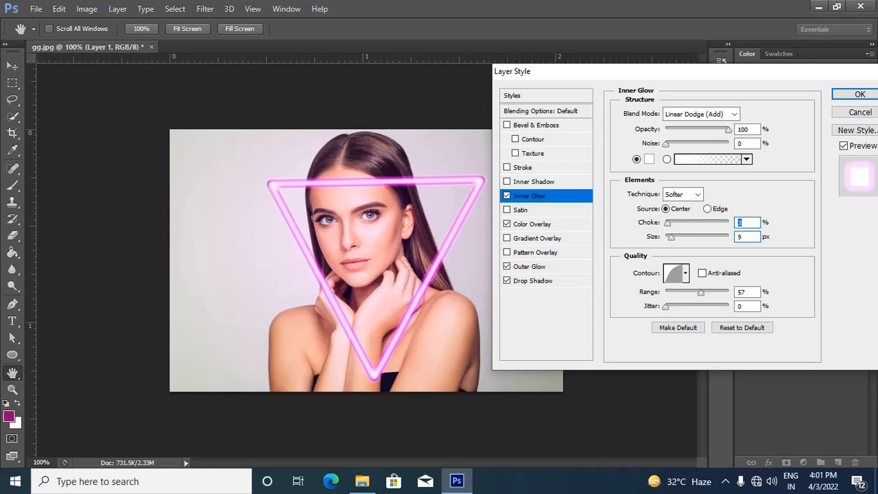
click(707, 208)
click(666, 208)
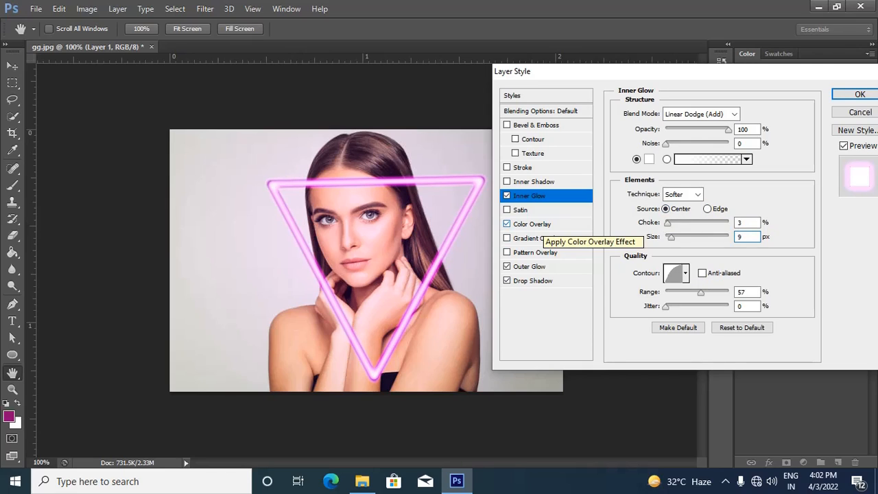
Turn off the triangle's color overlay and check the outer glow, keeping 0% noise, 0 px size and 31% range
click(506, 224)
click(506, 224)
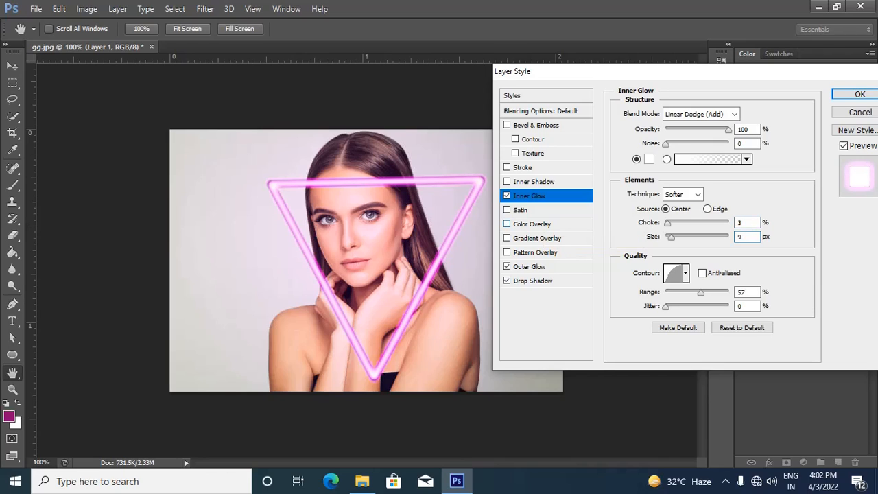
click(530, 266)
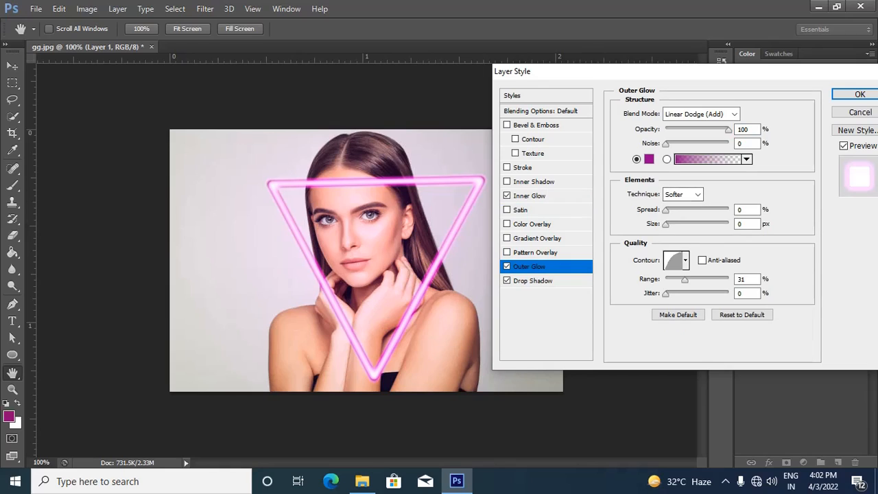
mouse_move(665, 144)
mouse_down()
mouse_move(707, 144)
mouse_move(667, 144)
mouse_up()
mouse_move(665, 223)
mouse_down()
mouse_move(696, 224)
mouse_move(665, 223)
mouse_up()
mouse_move(684, 279)
mouse_down()
mouse_move(698, 279)
mouse_move(684, 279)
mouse_up()
Keep the drop shadow's distance at 0 px, spread at 0% and noise at 0%, and apply the layer style
click(533, 281)
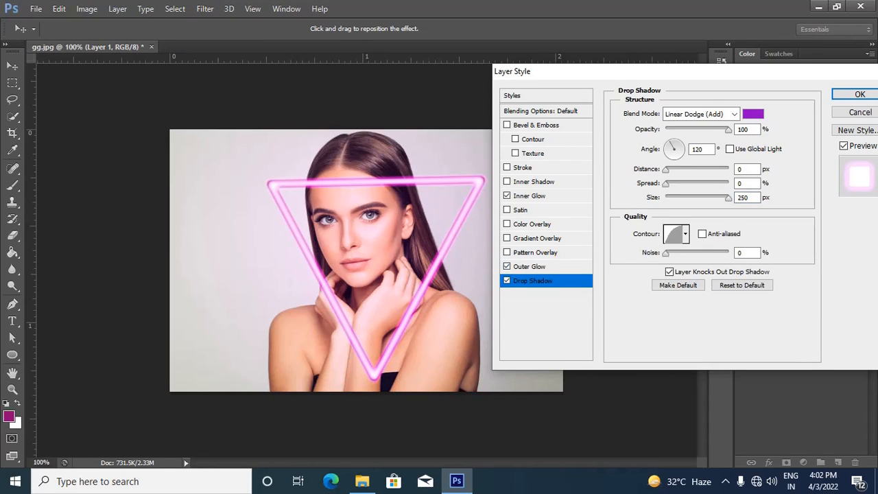
mouse_move(665, 170)
mouse_down()
mouse_move(729, 169)
mouse_move(665, 169)
mouse_up()
mouse_move(665, 184)
mouse_down()
mouse_move(725, 184)
mouse_move(664, 184)
mouse_up()
mouse_move(665, 252)
mouse_down()
mouse_move(710, 252)
mouse_move(665, 252)
mouse_up()
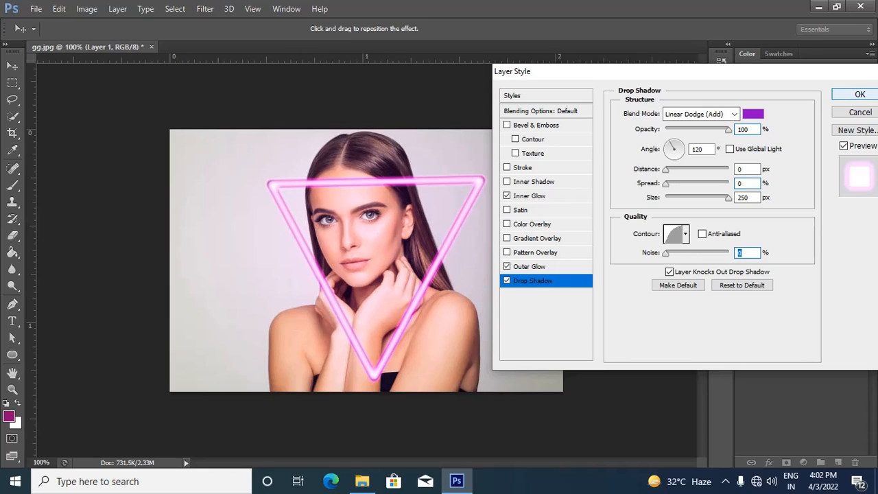
click(860, 94)
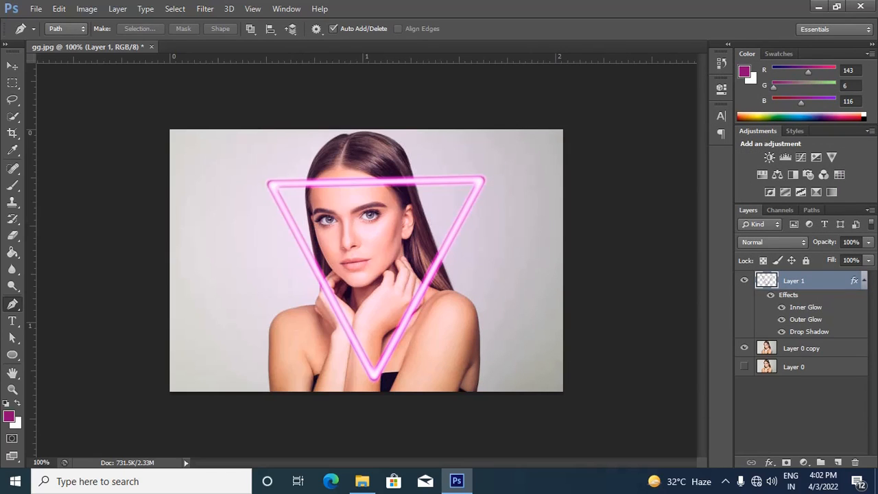
Darken the Layer 0 copy portrait with a Hue/Saturation adjustment, setting Lightness to -76
click(803, 349)
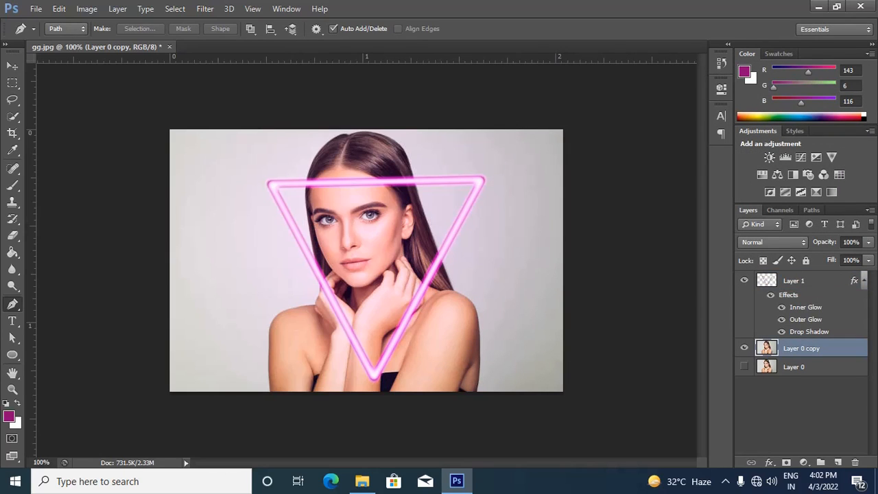
click(86, 9)
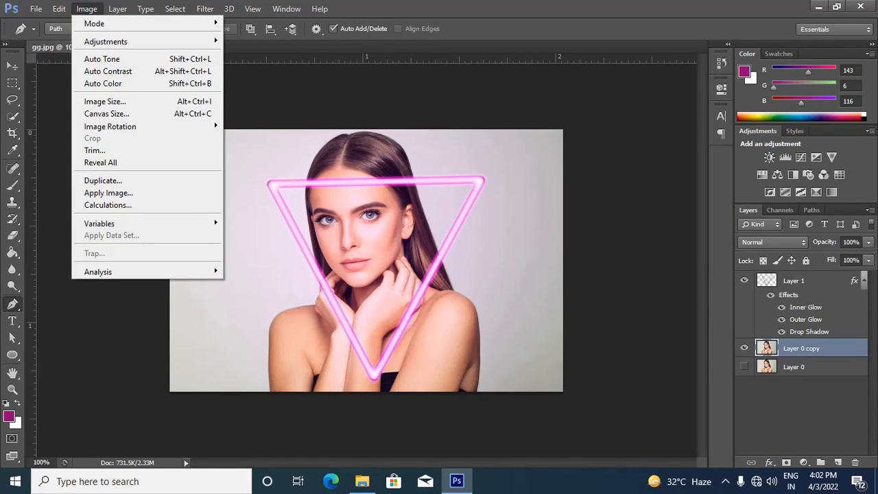
mouse_move(106, 42)
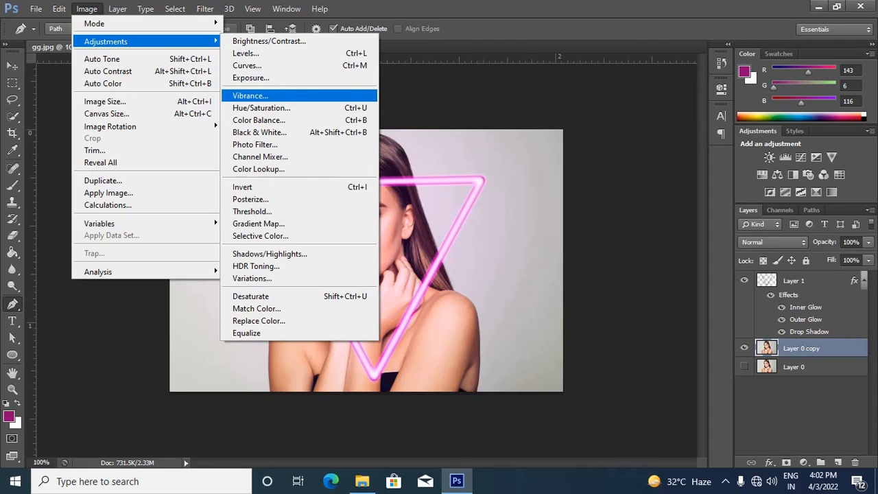
click(262, 107)
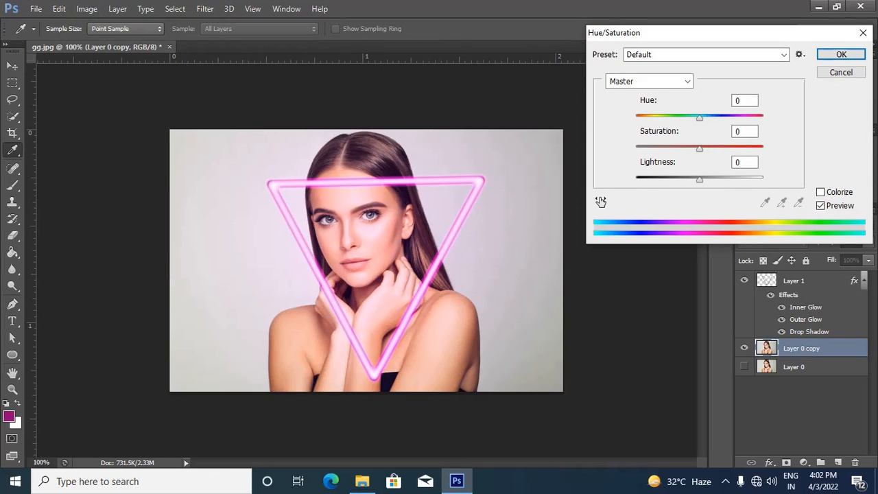
drag(700, 180, 652, 179)
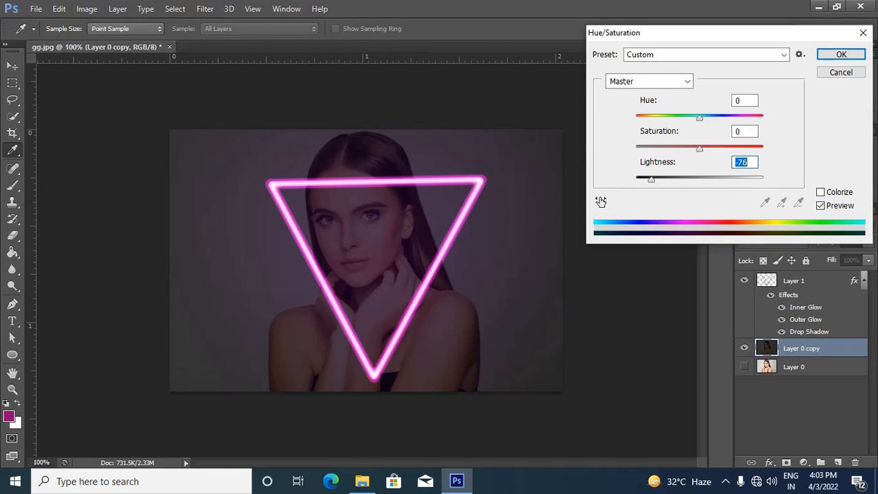
click(841, 55)
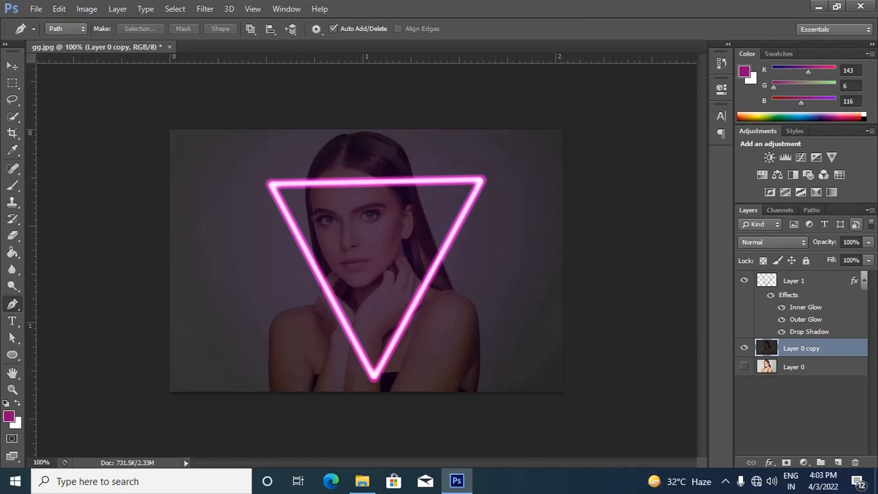
Add a new layer above Layer 1 and trace a closed triangular Pen path over the neon triangle's three corners
click(808, 281)
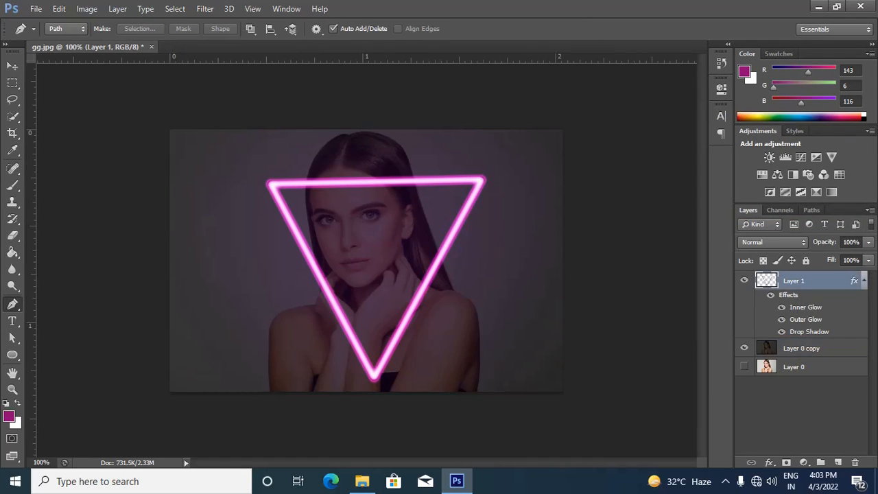
click(837, 462)
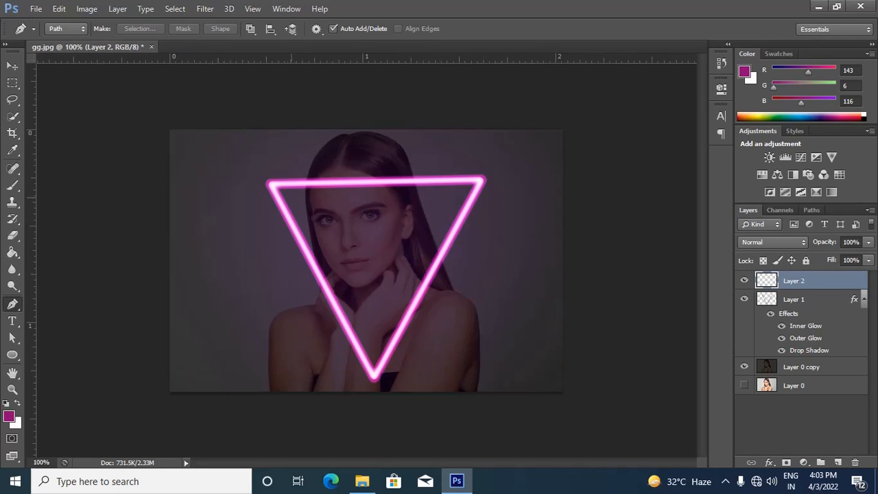
click(272, 185)
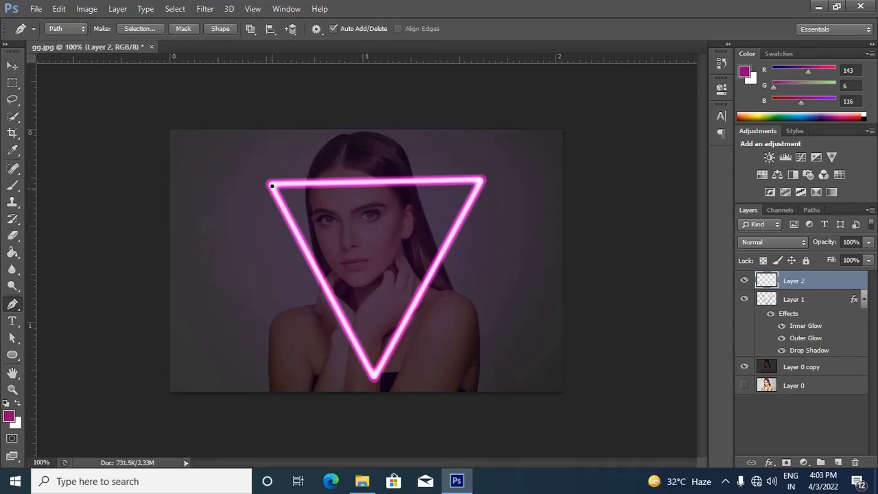
click(373, 376)
click(478, 181)
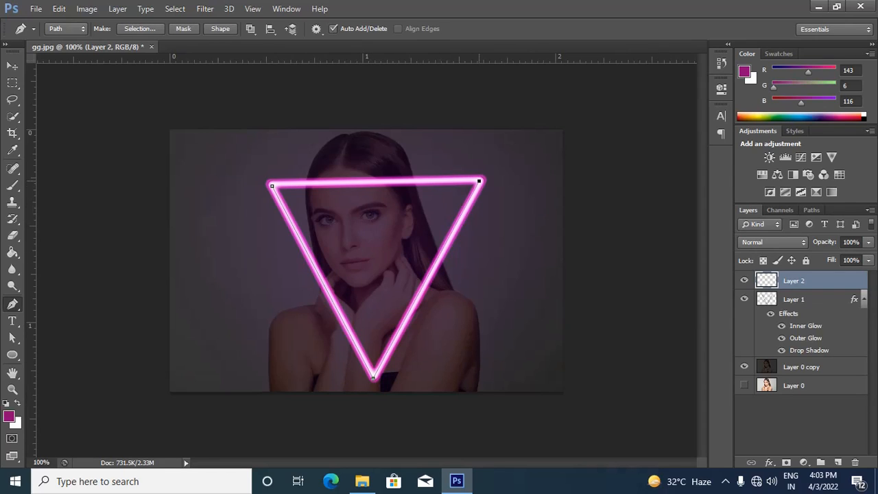
click(272, 185)
Stroke the triangular path on Layer 2 with the Brush, without simulated pressure, and dismiss the path
right_click(287, 156)
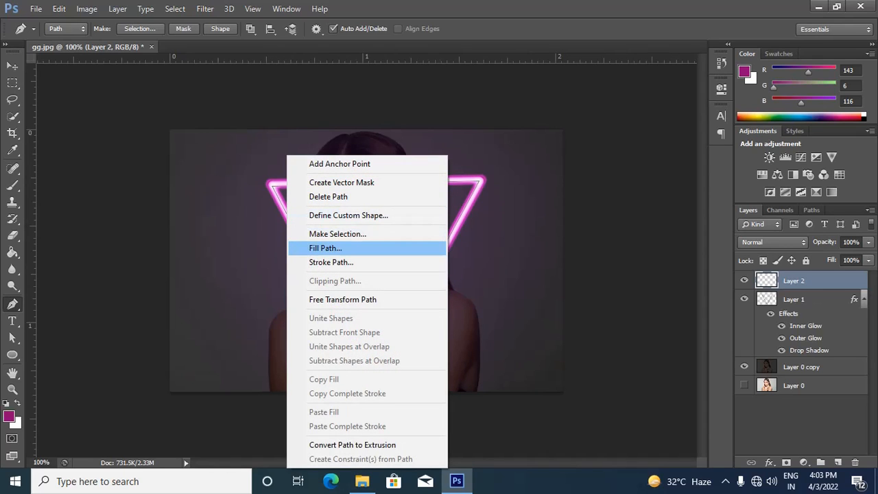
click(331, 262)
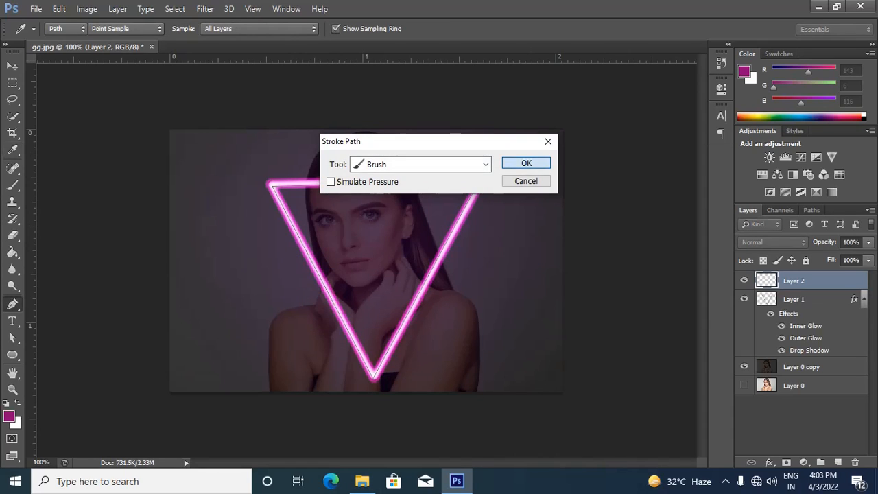
key(Return)
key(Return)
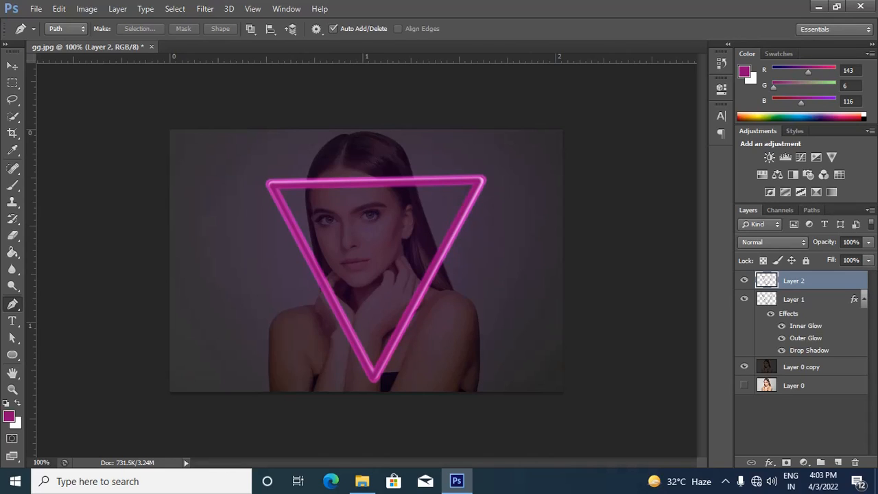
Lower the Fill of Layer 2 to 15%
click(868, 260)
drag(868, 274, 818, 274)
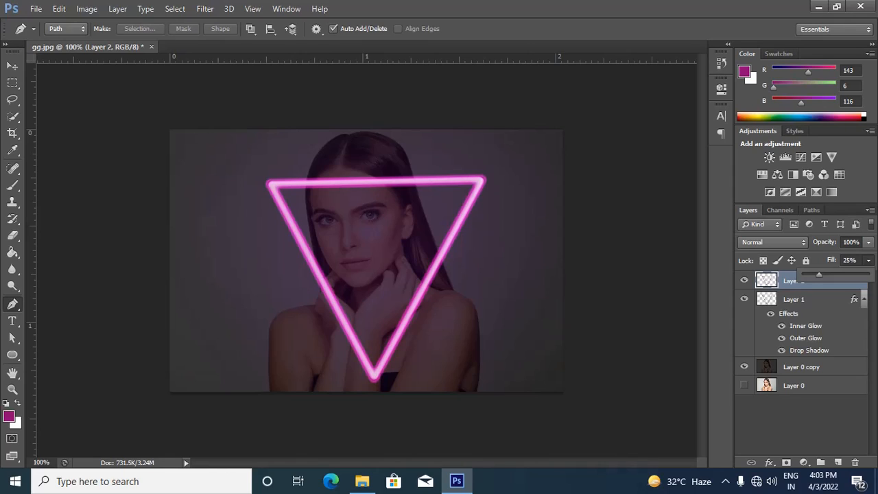
drag(818, 275, 812, 274)
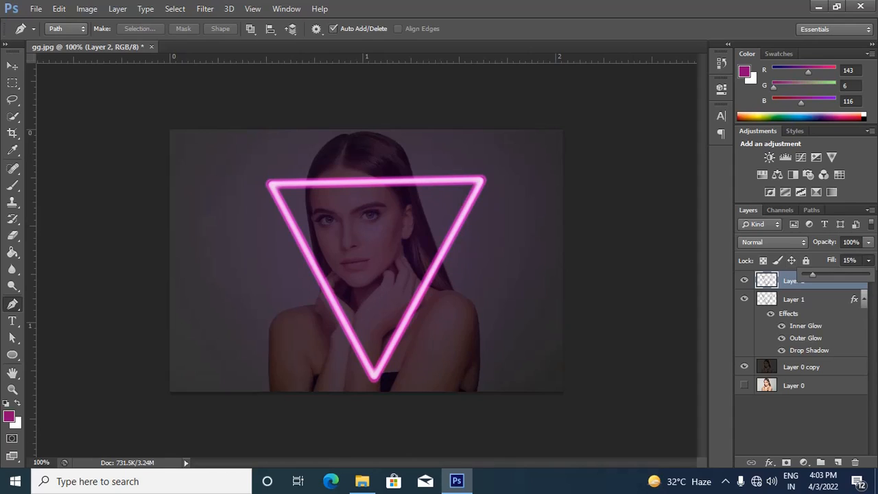
click(801, 422)
Select the woman's whole figure on Layer 0 copy with the Quick Selection tool
click(809, 367)
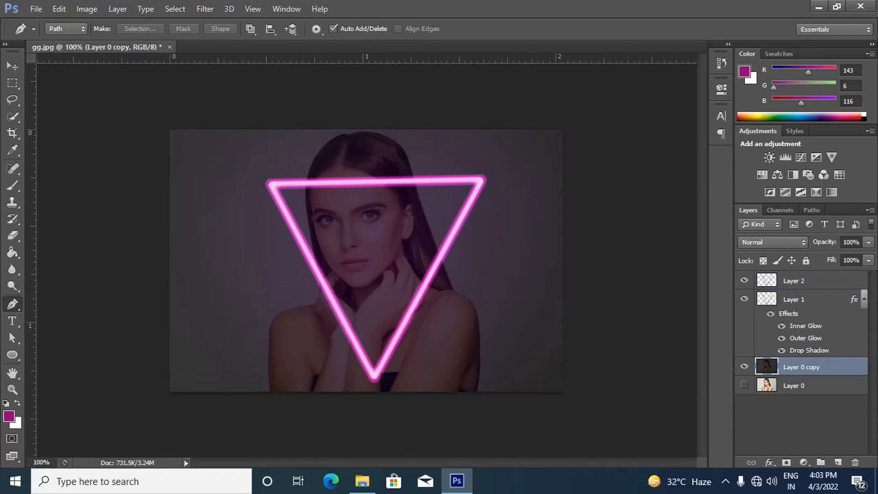
key(w)
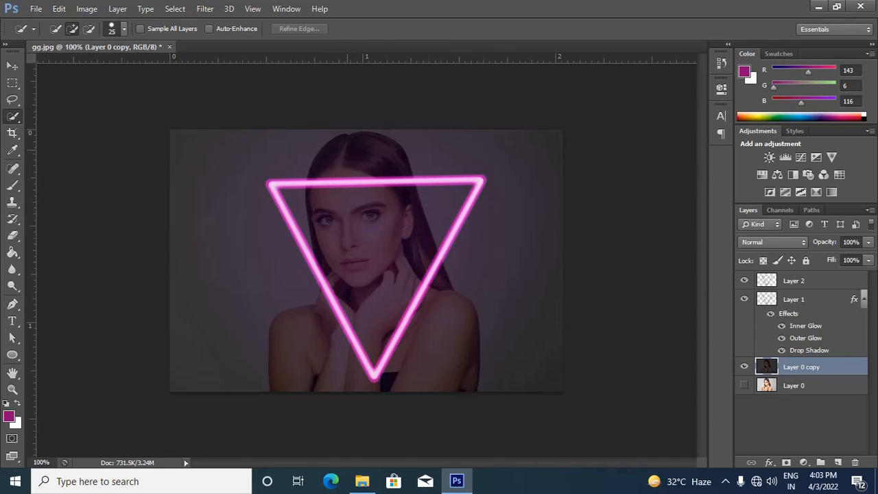
mouse_move(405, 168)
mouse_down()
mouse_move(412, 322)
mouse_move(426, 377)
mouse_up()
drag(318, 362, 303, 373)
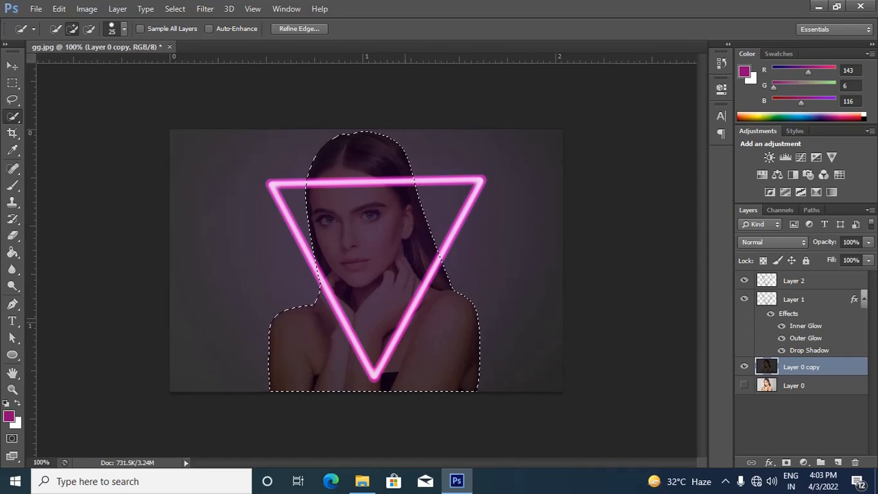
Place Layer 1 and Layer 2 in a new group and add a group mask from the selection of the woman
click(794, 280)
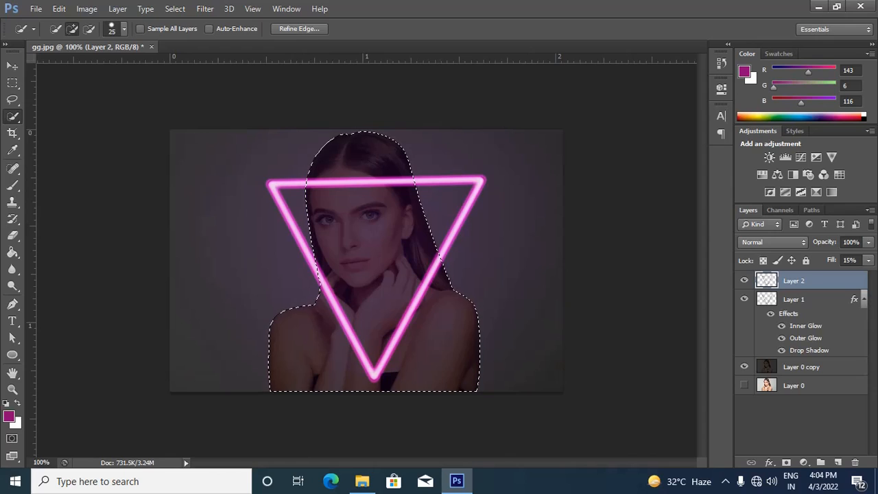
click(820, 462)
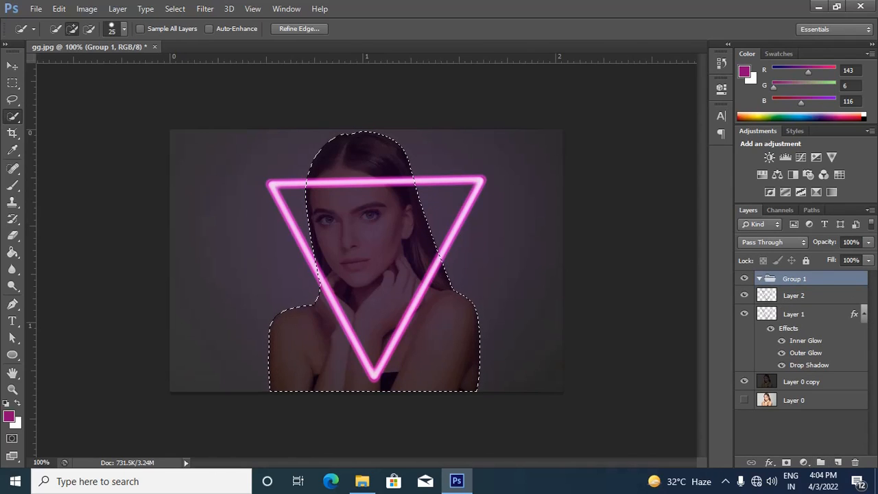
click(796, 296)
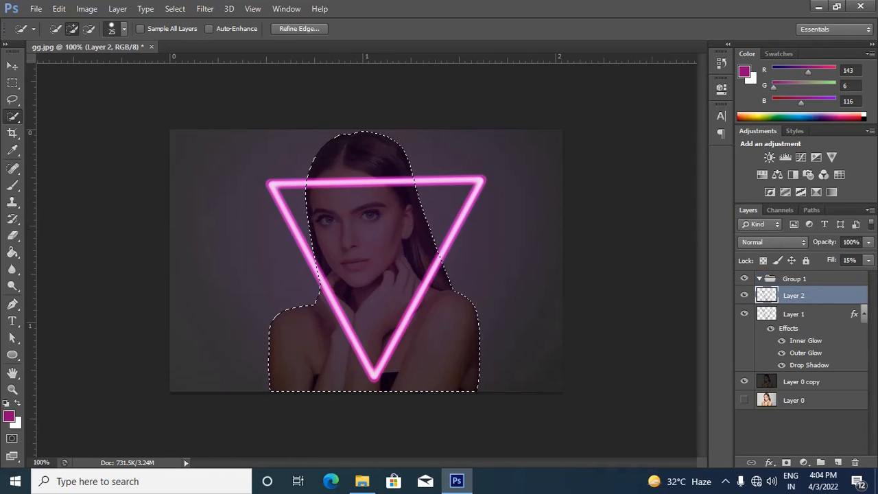
ctrl+click(795, 314)
drag(796, 314, 795, 279)
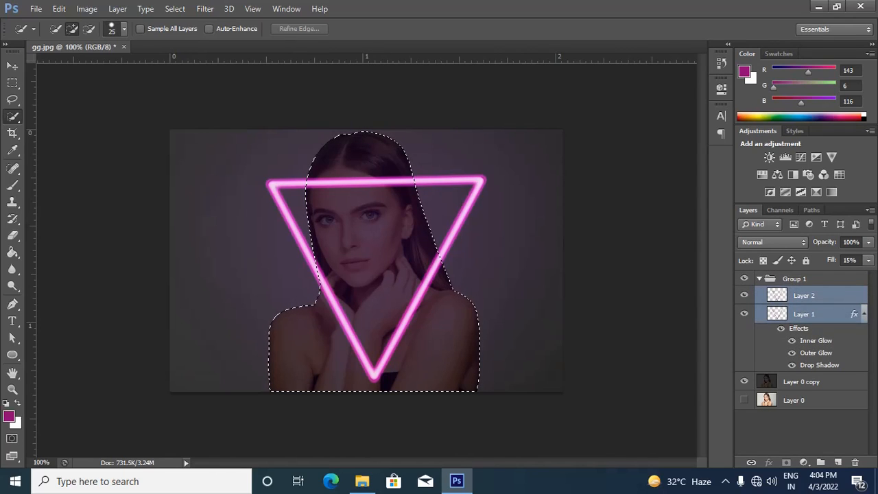
click(759, 278)
click(759, 278)
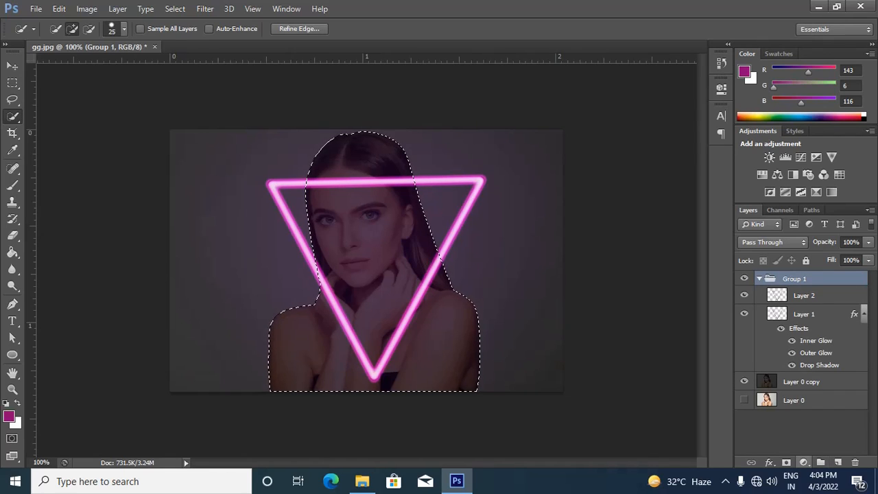
click(786, 462)
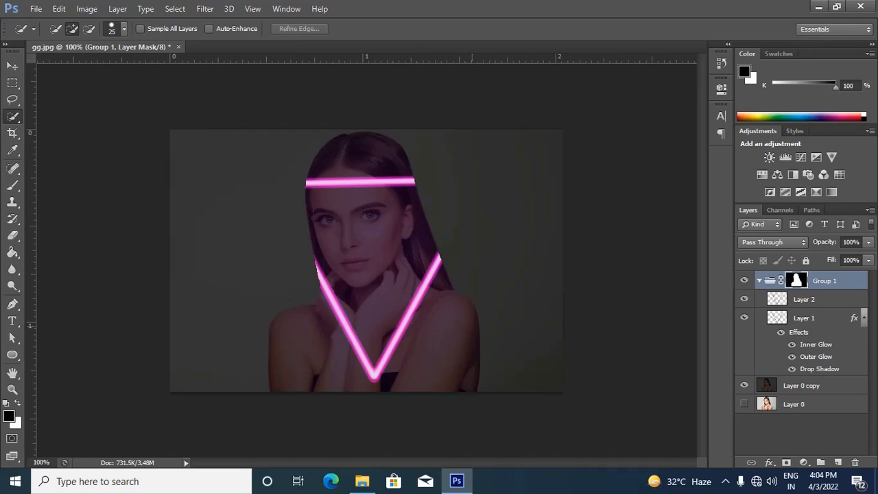
Paint white on the Group 1 mask with a 30 px brush to restore the triangle's parts outside the woman's figure
click(13, 185)
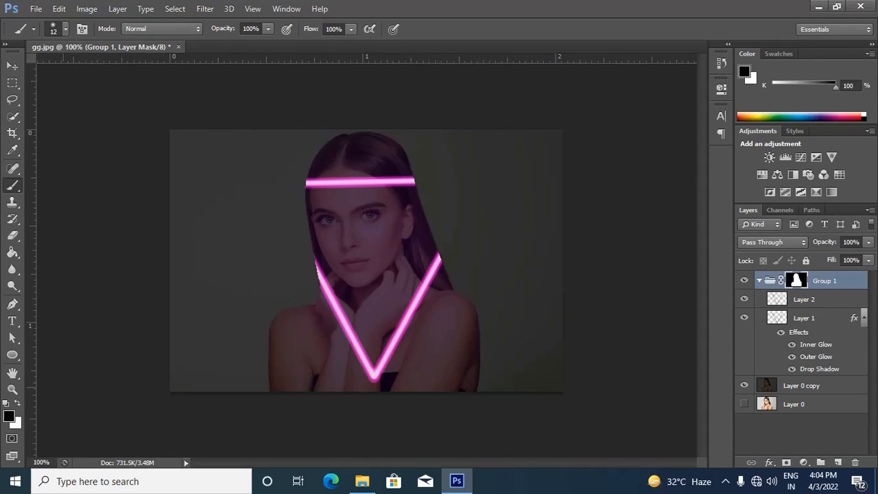
key(x)
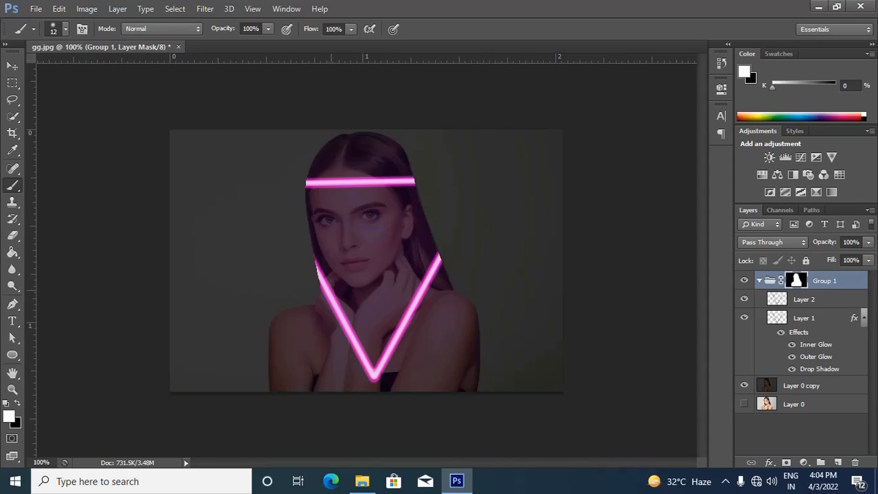
key(bracketright)
key(bracketright)
mouse_move(427, 182)
mouse_down()
mouse_move(436, 182)
mouse_move(416, 182)
mouse_move(485, 182)
mouse_move(440, 257)
mouse_up()
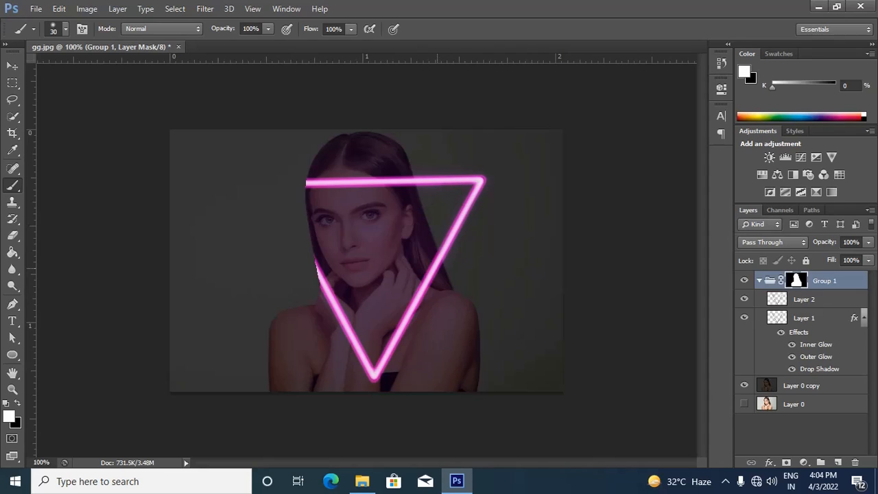
mouse_move(320, 183)
mouse_down()
mouse_move(275, 188)
mouse_move(317, 280)
mouse_up()
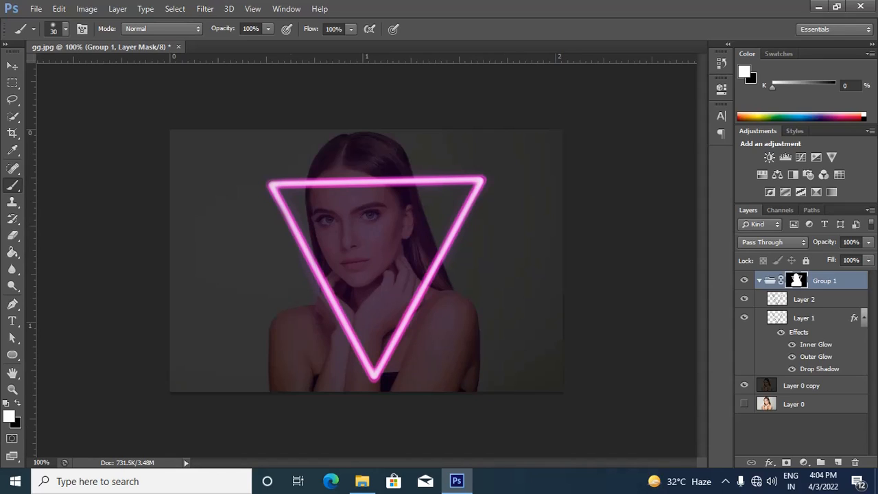
Paint black on the Group 1 mask over the woman's head to hide the triangle's upper bar there
key(x)
mouse_move(371, 182)
mouse_down()
mouse_move(409, 181)
mouse_move(312, 182)
mouse_up()
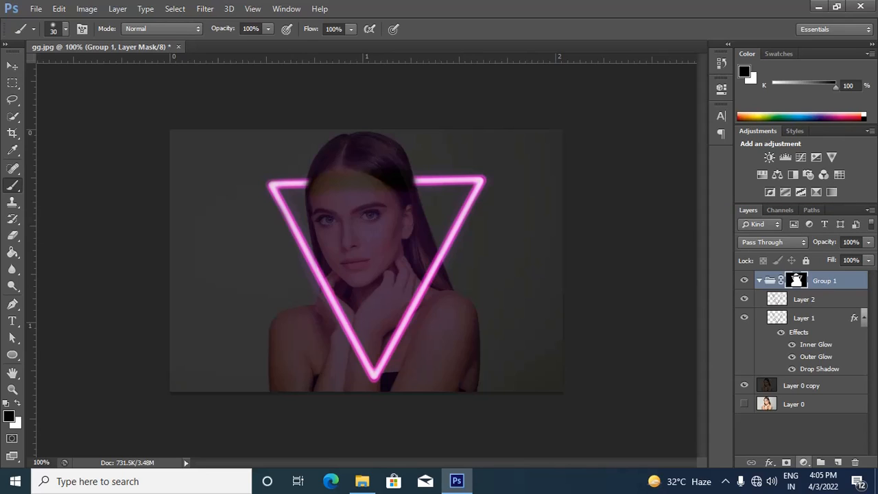
Add a Color Balance adjustment in Group 1 with midtones Cyan/Red -1, Magenta/Green -100, Yellow/Blue slightly toward yellow, and Preserve Luminosity enabled
click(804, 463)
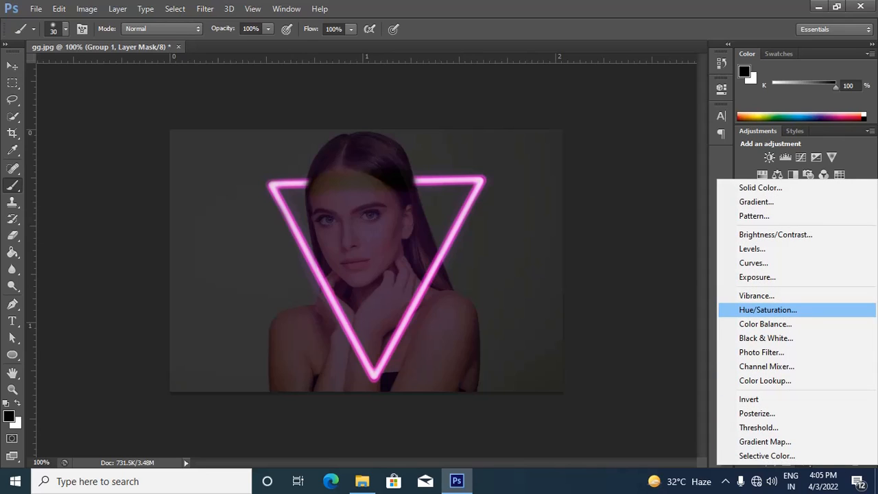
click(765, 324)
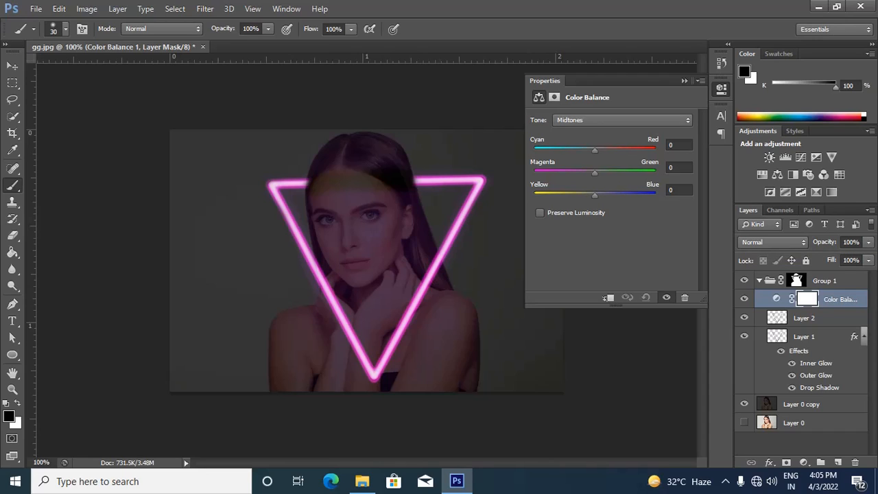
drag(594, 150, 534, 172)
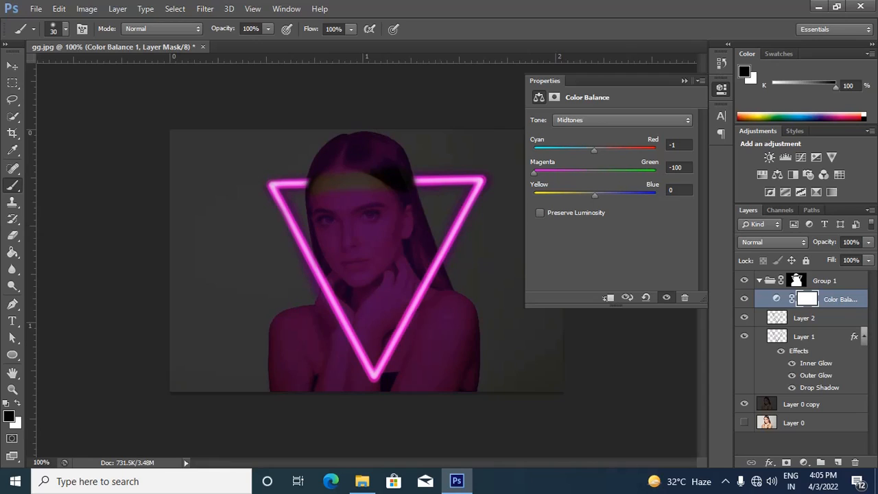
click(540, 213)
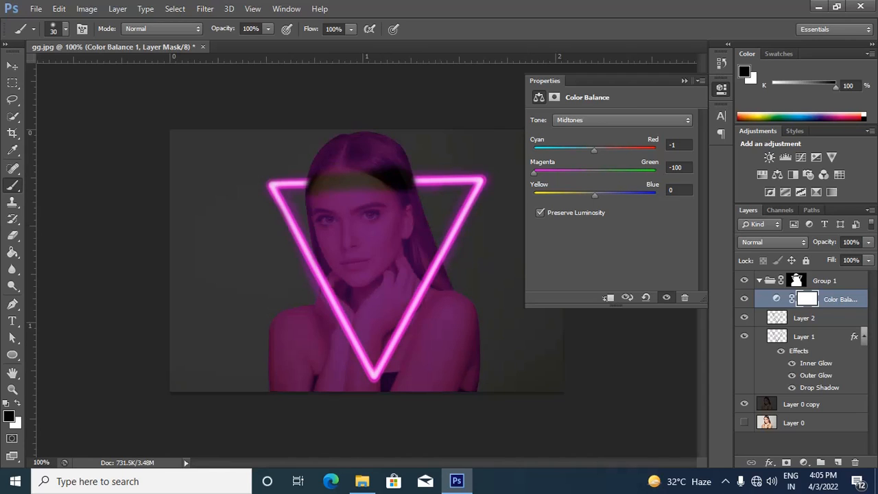
mouse_move(593, 195)
mouse_down()
mouse_move(541, 195)
mouse_move(589, 195)
mouse_up()
click(684, 80)
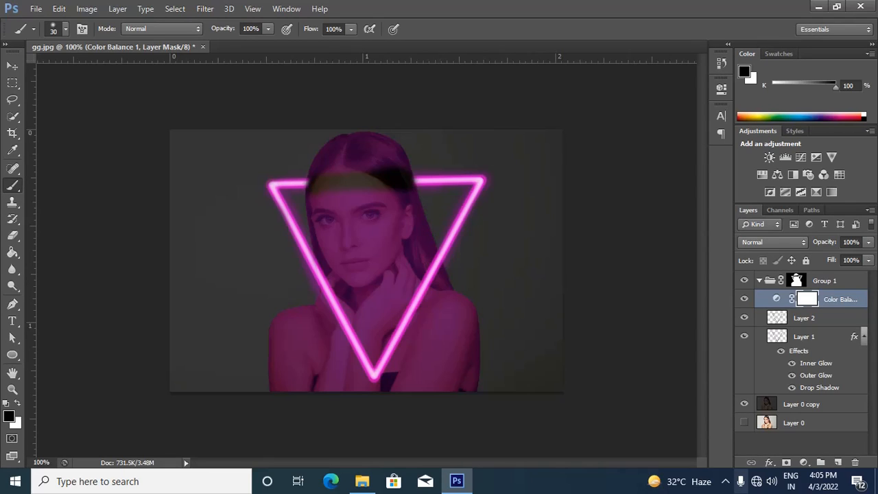
click(729, 482)
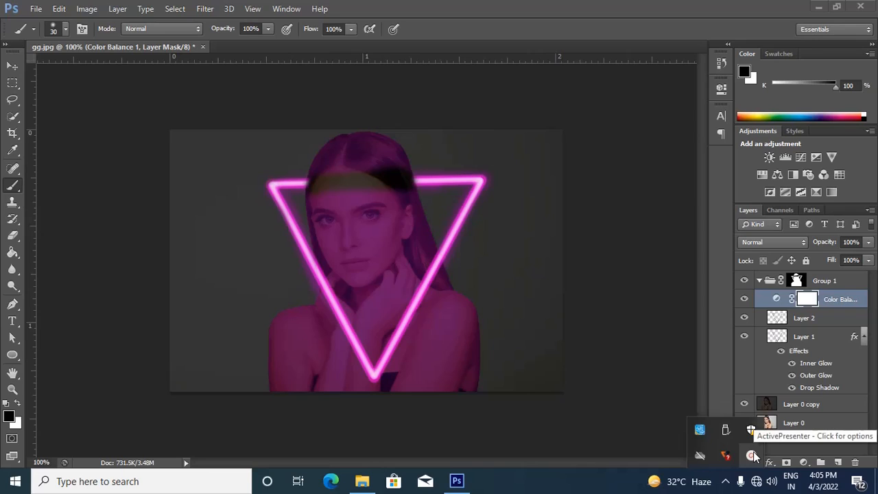
click(752, 456)
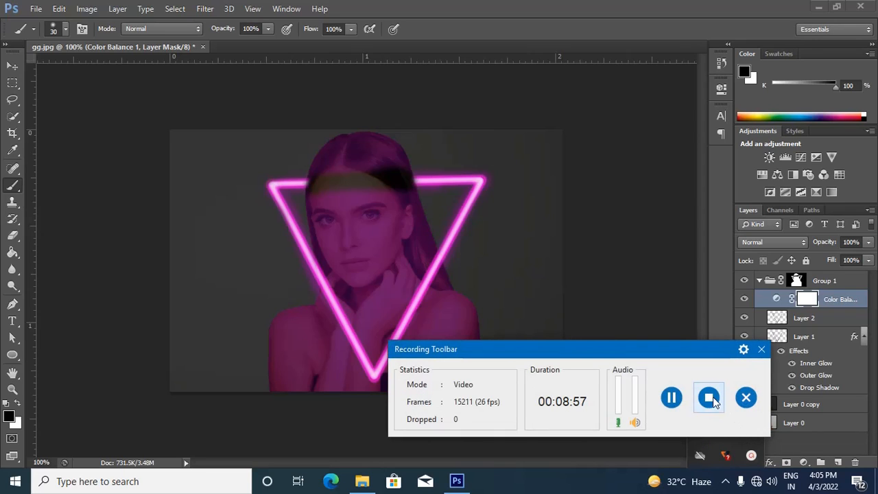